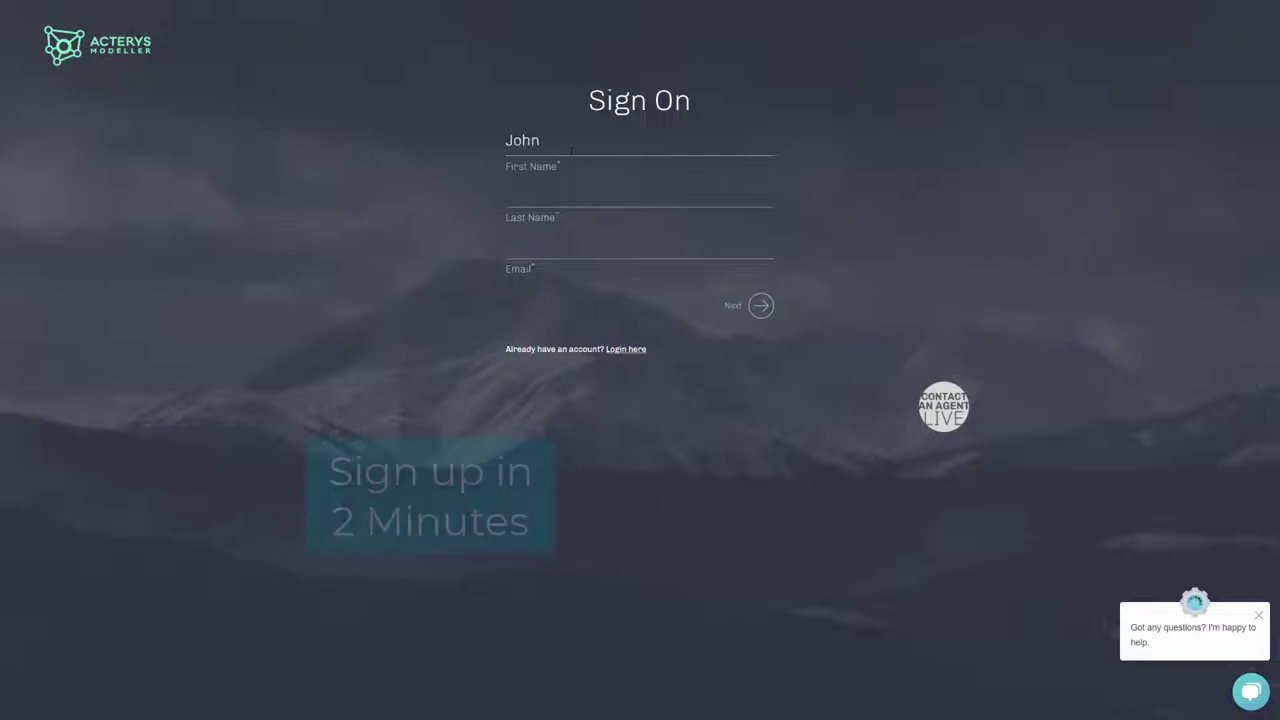
Enter the user's last name and e-mail address on the sign-up form and advance
{"action": "key", "text": "Tab"}
{"action": "type", "text": "Tester"}
{"action": "key", "text": "Tab"}
{"action": "type", "text": "john@tester"}
{"action": "key", "text": "Return"}
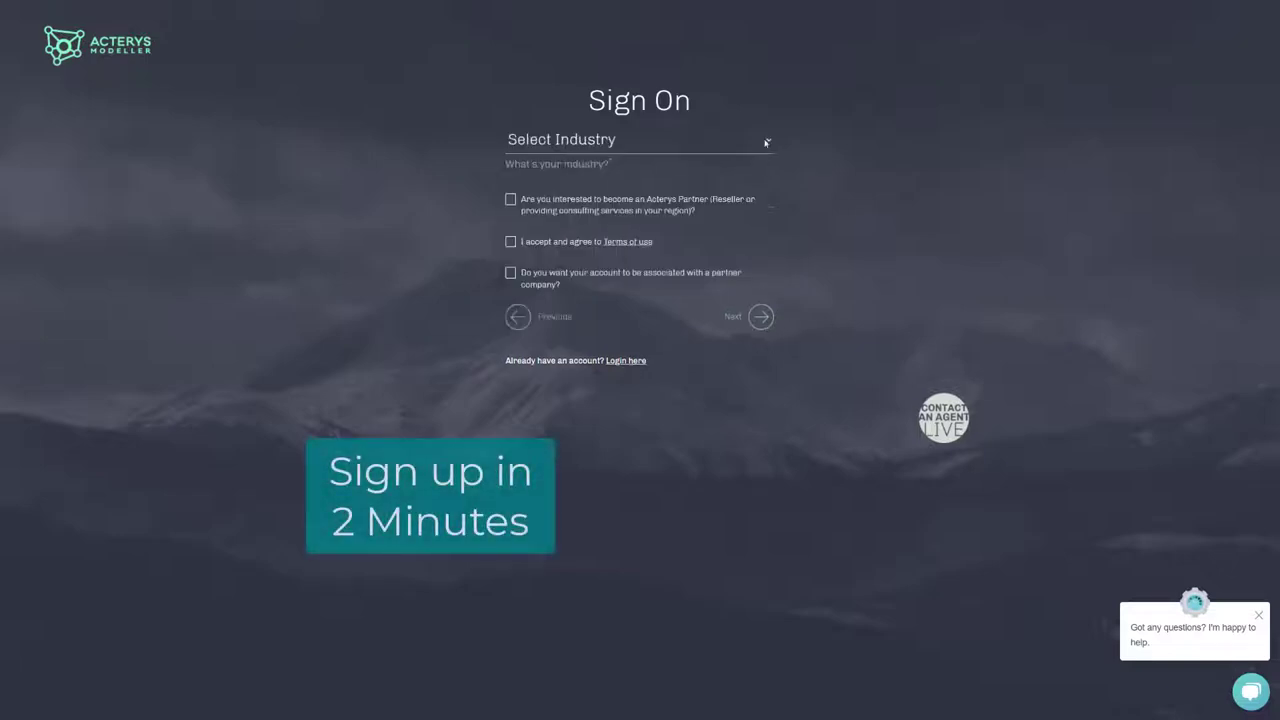
Choose Consulting as the industry, accept the terms of use, and continue
{"action": "left_click", "coordinate": [640, 137]}
{"action": "left_click", "coordinate": [612, 223]}
{"action": "left_click", "coordinate": [509, 240]}
{"action": "left_click", "coordinate": [761, 305]}
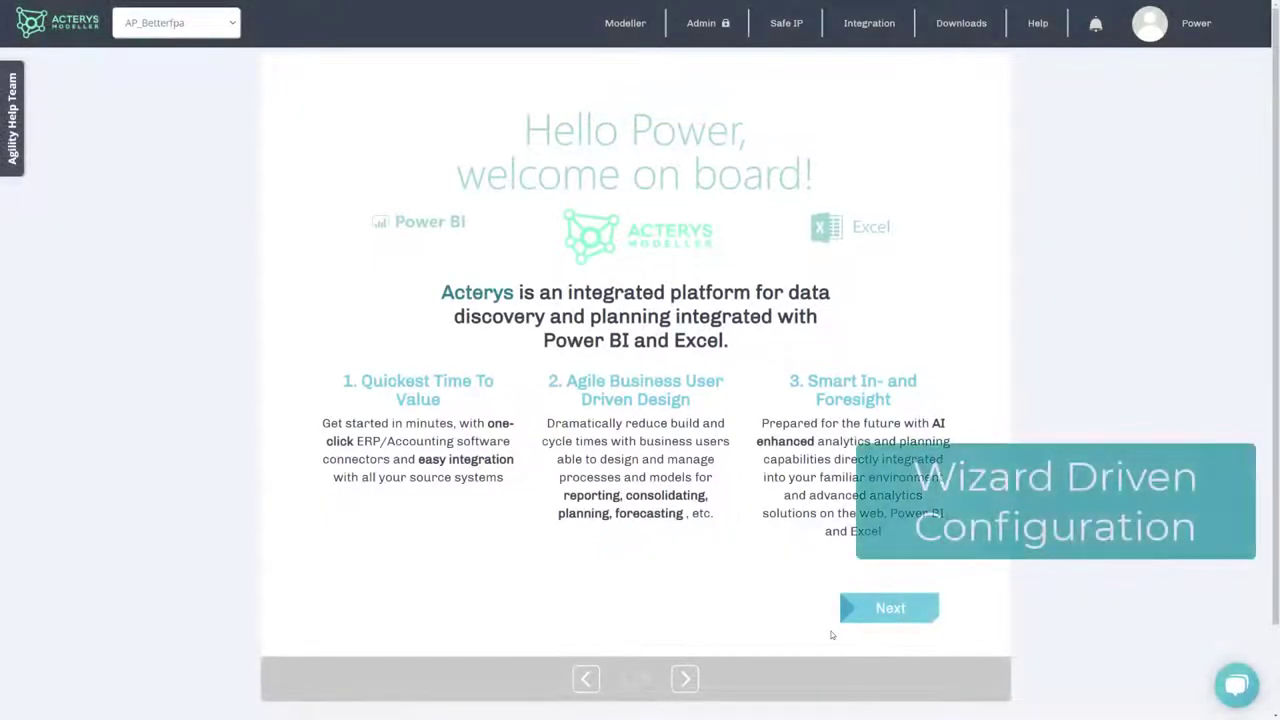
Move past the welcome page and add Xero from the Model Connectors list
{"action": "left_click", "coordinate": [890, 610]}
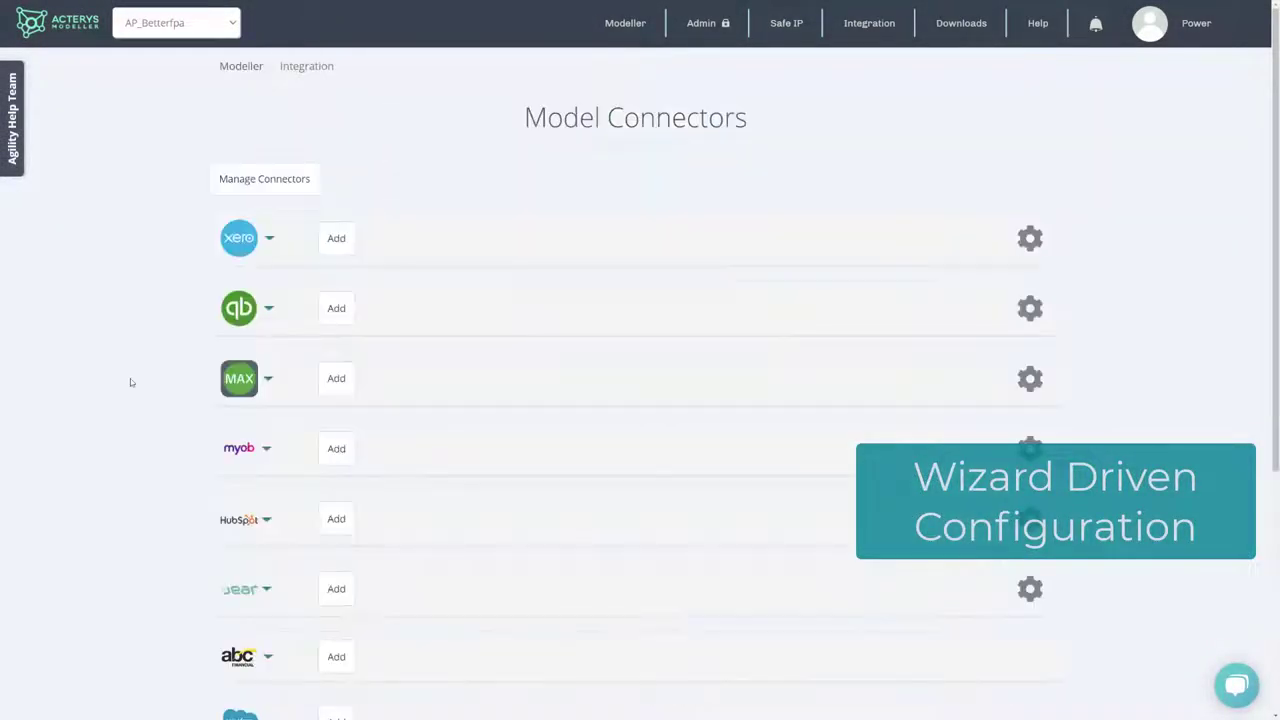
{"action": "scroll", "coordinate": [130, 380], "scroll_direction": "down", "scroll_amount": 1}
{"action": "scroll", "coordinate": [130, 380], "scroll_direction": "down", "scroll_amount": 1}
{"action": "scroll", "coordinate": [130, 382], "scroll_direction": "down", "scroll_amount": 1}
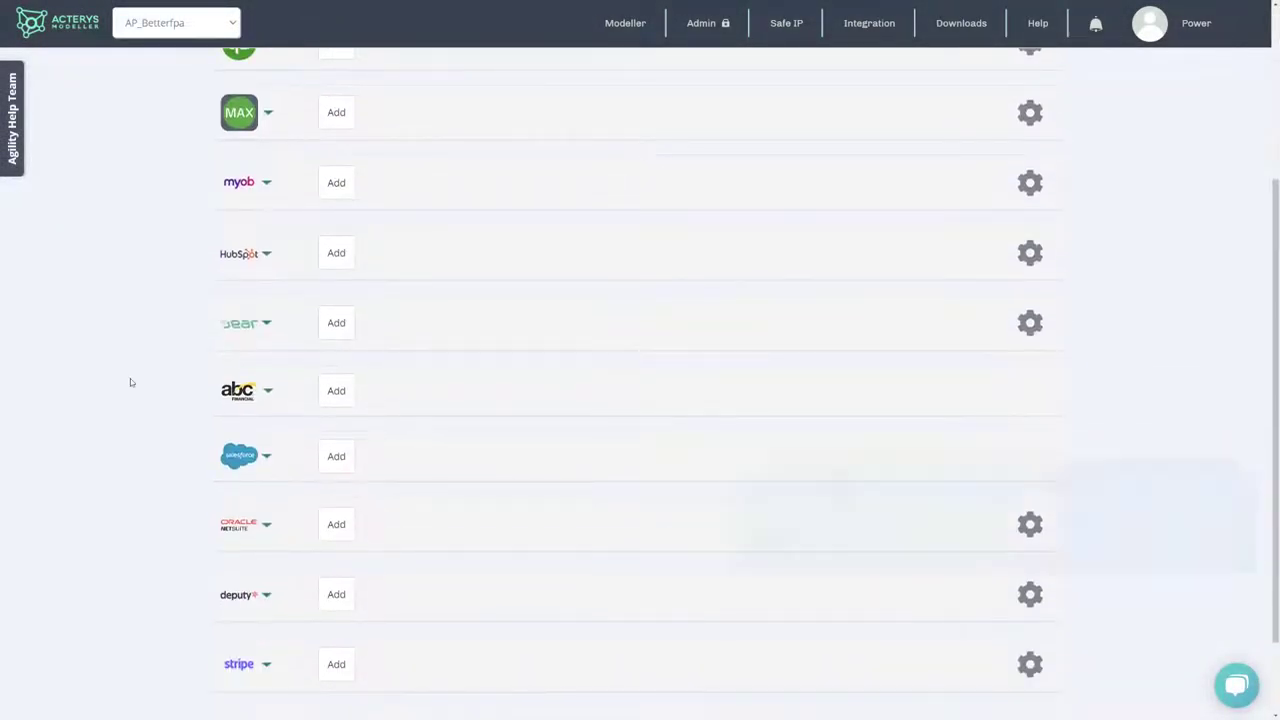
{"action": "scroll", "coordinate": [130, 382], "scroll_direction": "up", "scroll_amount": 3}
{"action": "scroll", "coordinate": [130, 382], "scroll_direction": "up", "scroll_amount": 1}
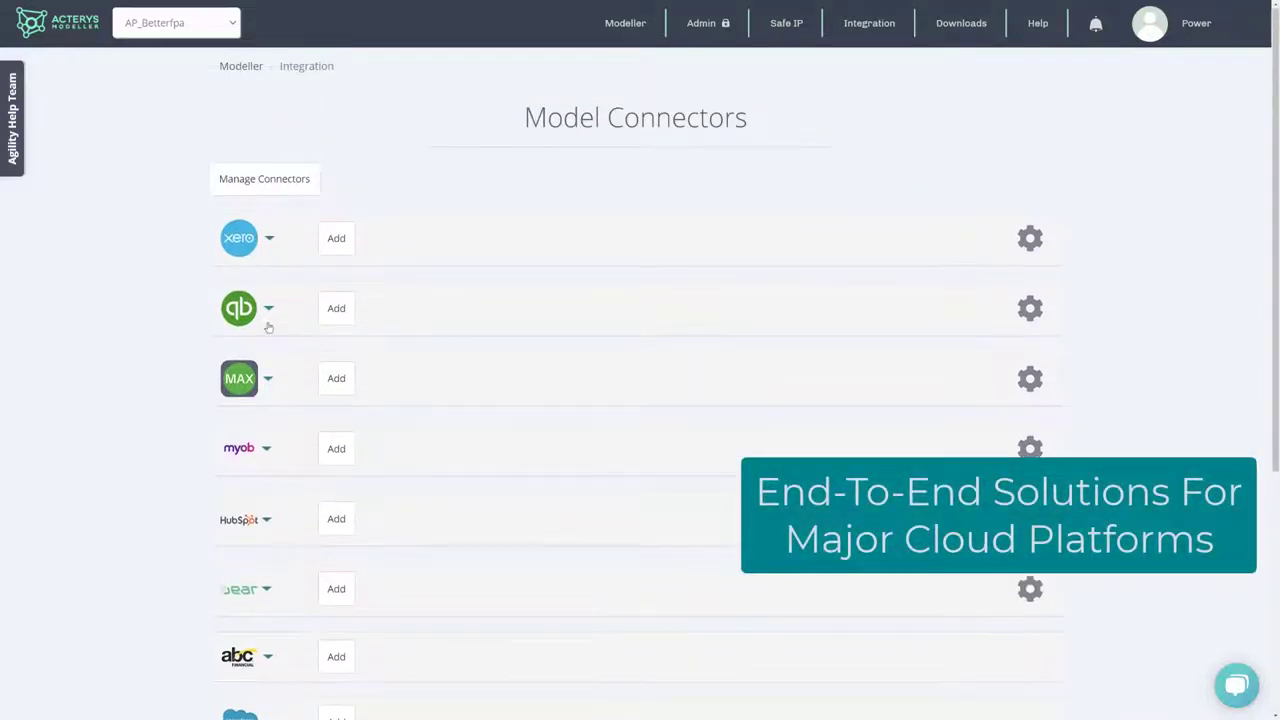
{"action": "left_click", "coordinate": [343, 246]}
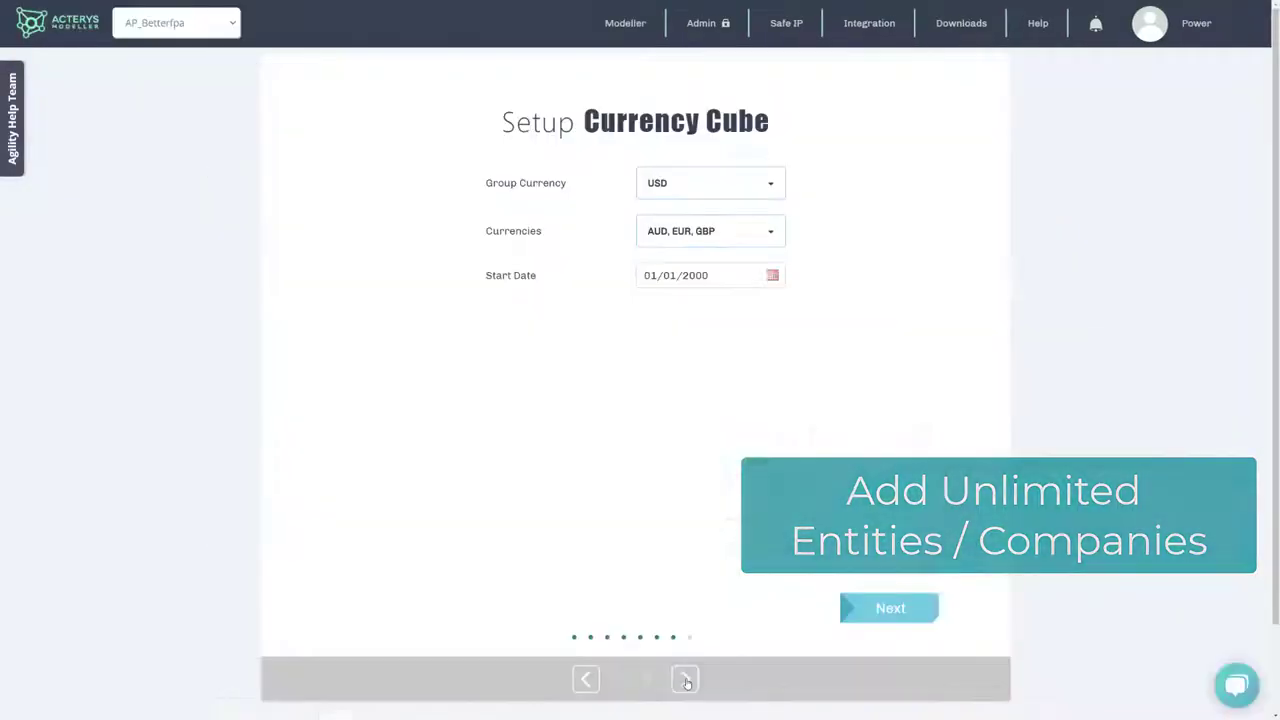
Tick SGD in the currency cube's Currencies dropdown, making four currencies alongside USD
{"action": "left_click", "coordinate": [771, 238]}
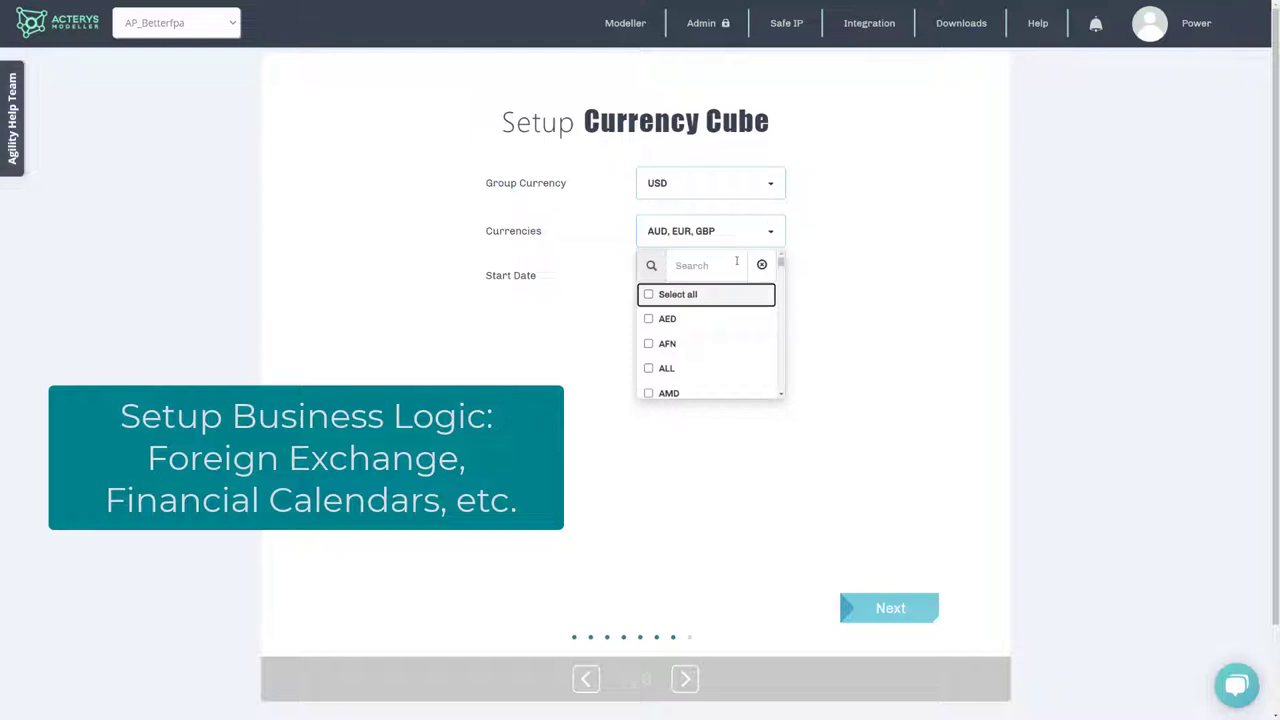
{"action": "left_click", "coordinate": [683, 326]}
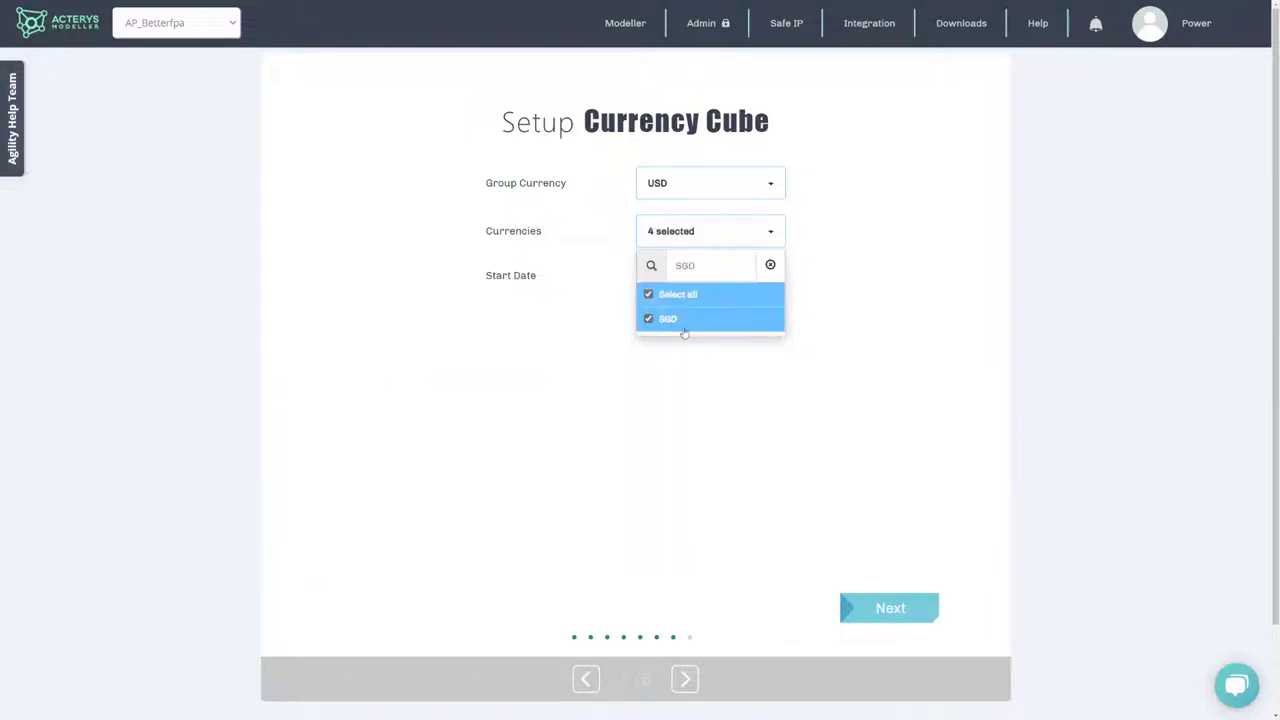
{"action": "left_click", "coordinate": [819, 326]}
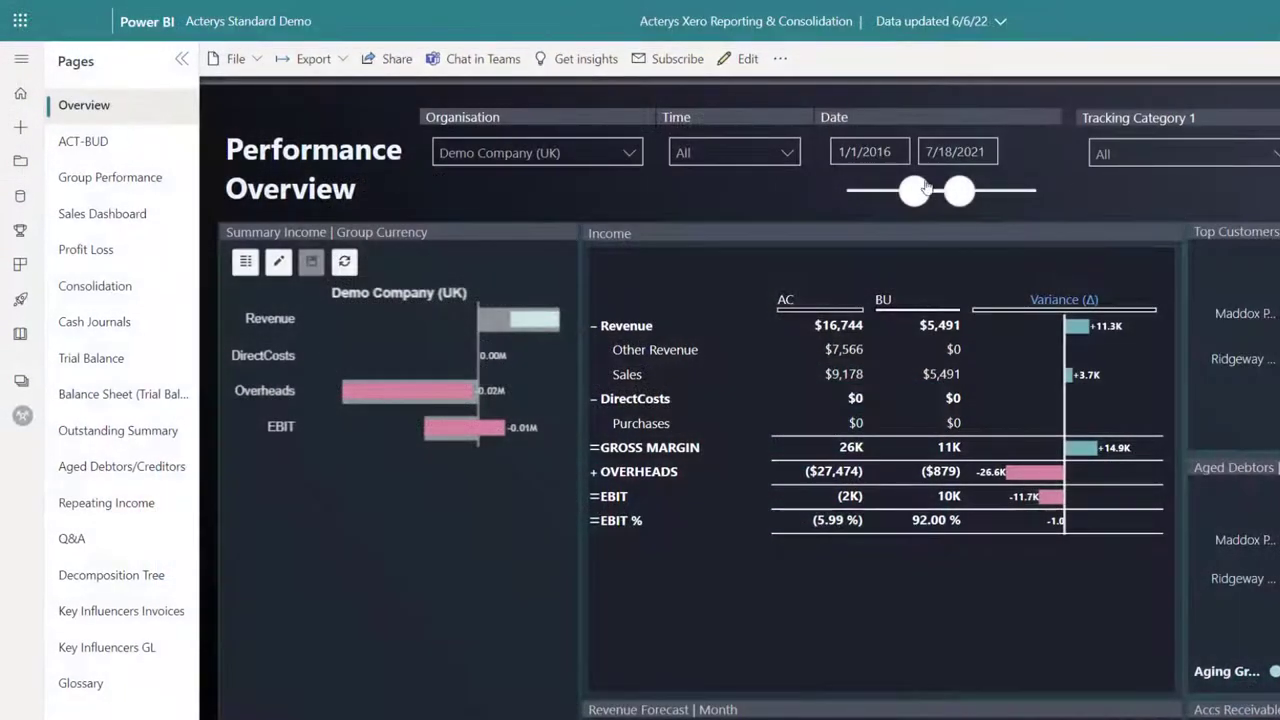
Set the Organisation slicer to Select all
{"action": "left_click", "coordinate": [618, 155]}
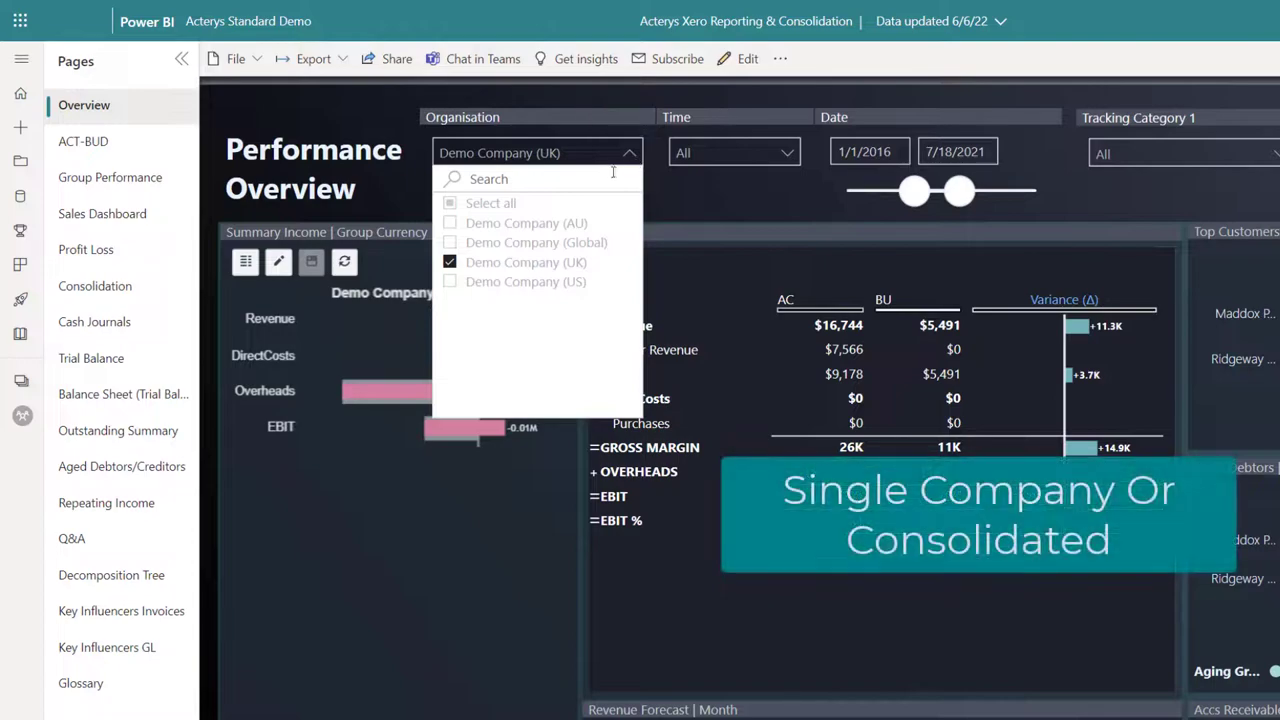
{"action": "left_click", "coordinate": [662, 200]}
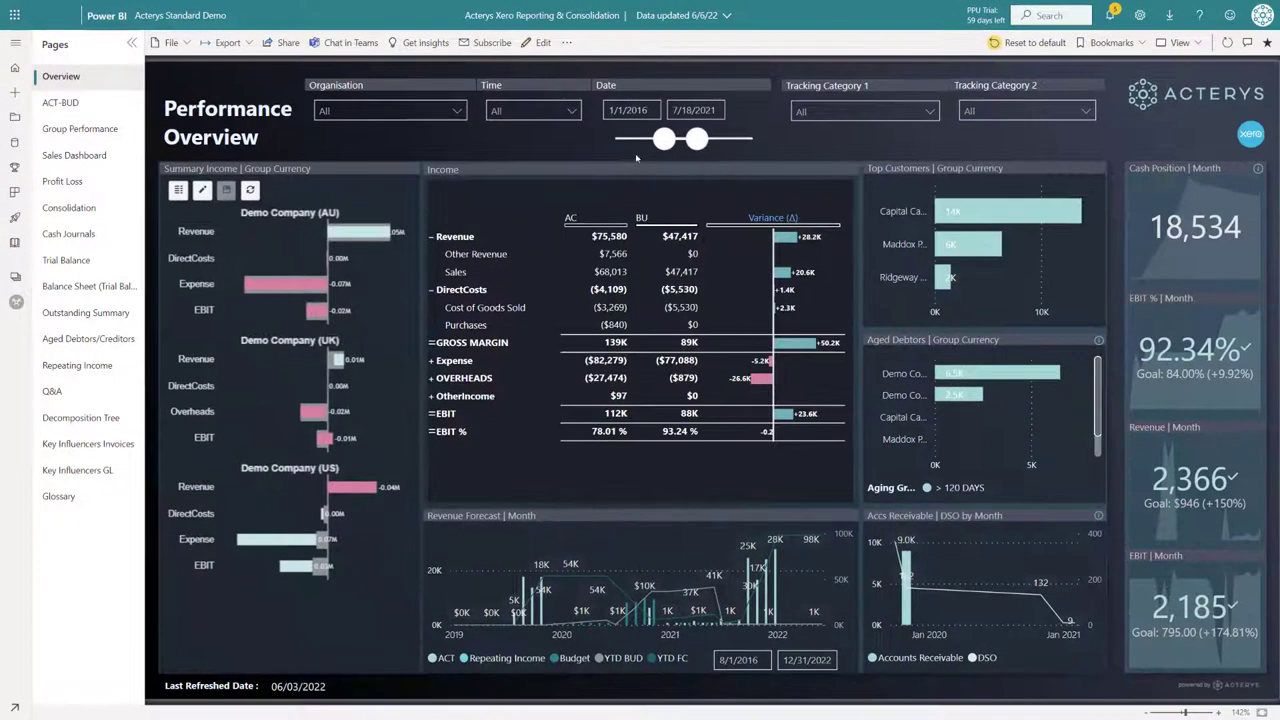
{"action": "mouse_move", "coordinate": [614, 307]}
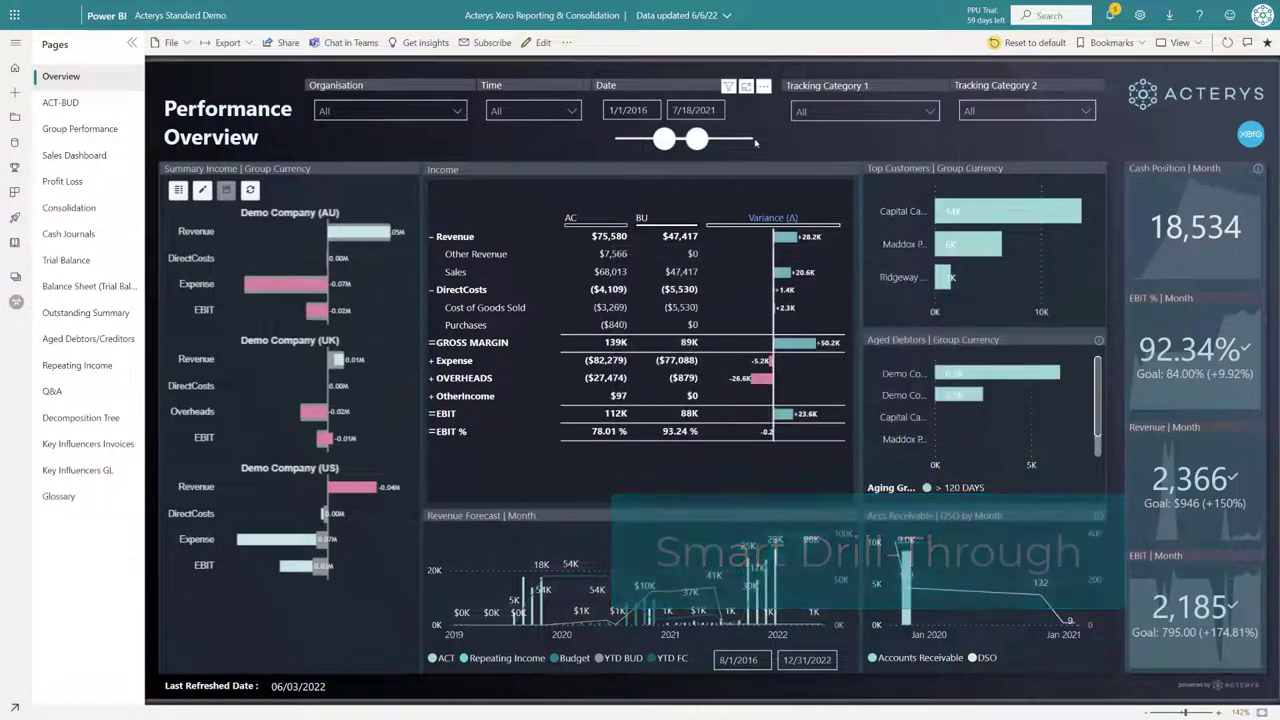
Filter Tracking Category 1, reset it to all, and bring up Get insights
{"action": "left_click", "coordinate": [937, 113]}
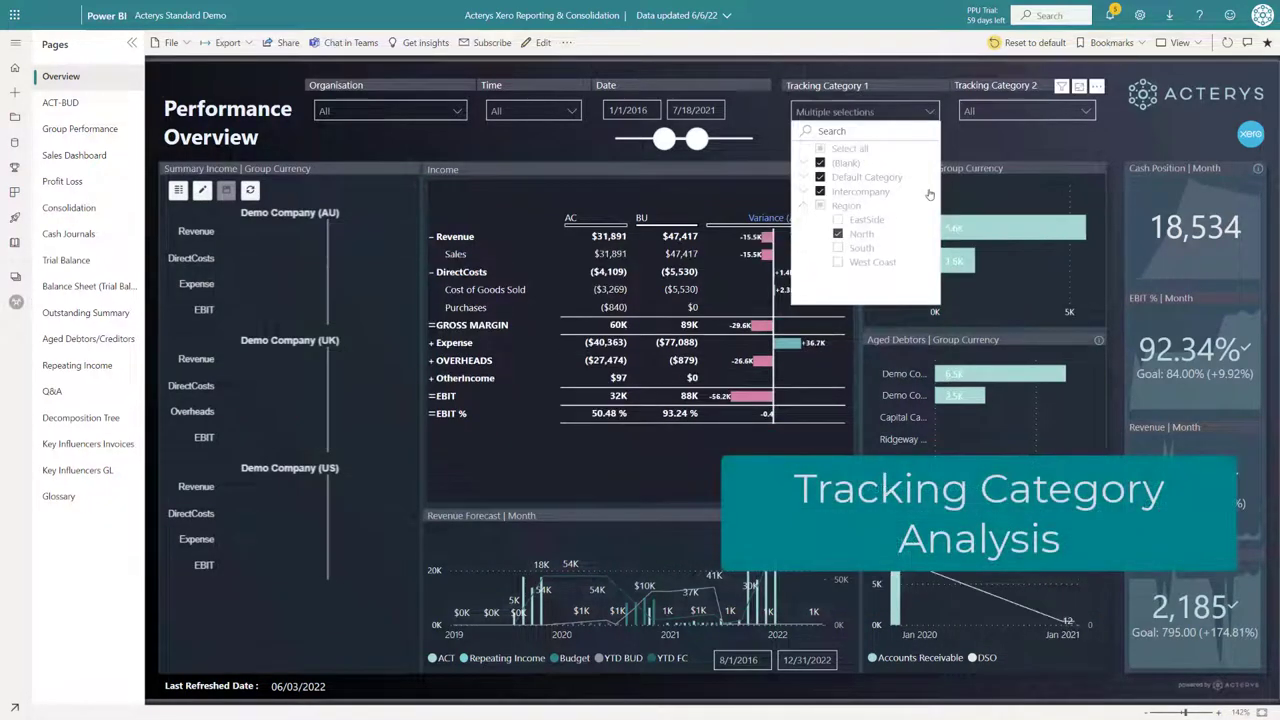
{"action": "left_click", "coordinate": [967, 143]}
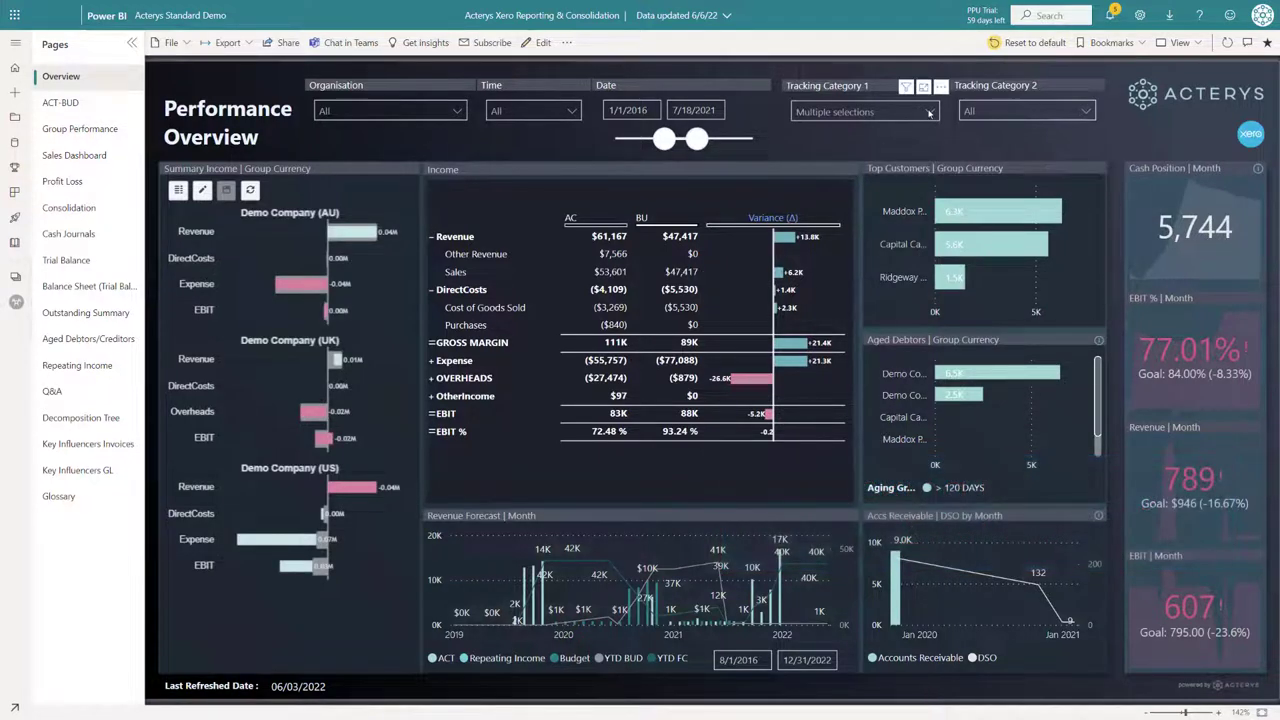
{"action": "left_click", "coordinate": [929, 113]}
{"action": "left_click", "coordinate": [855, 151]}
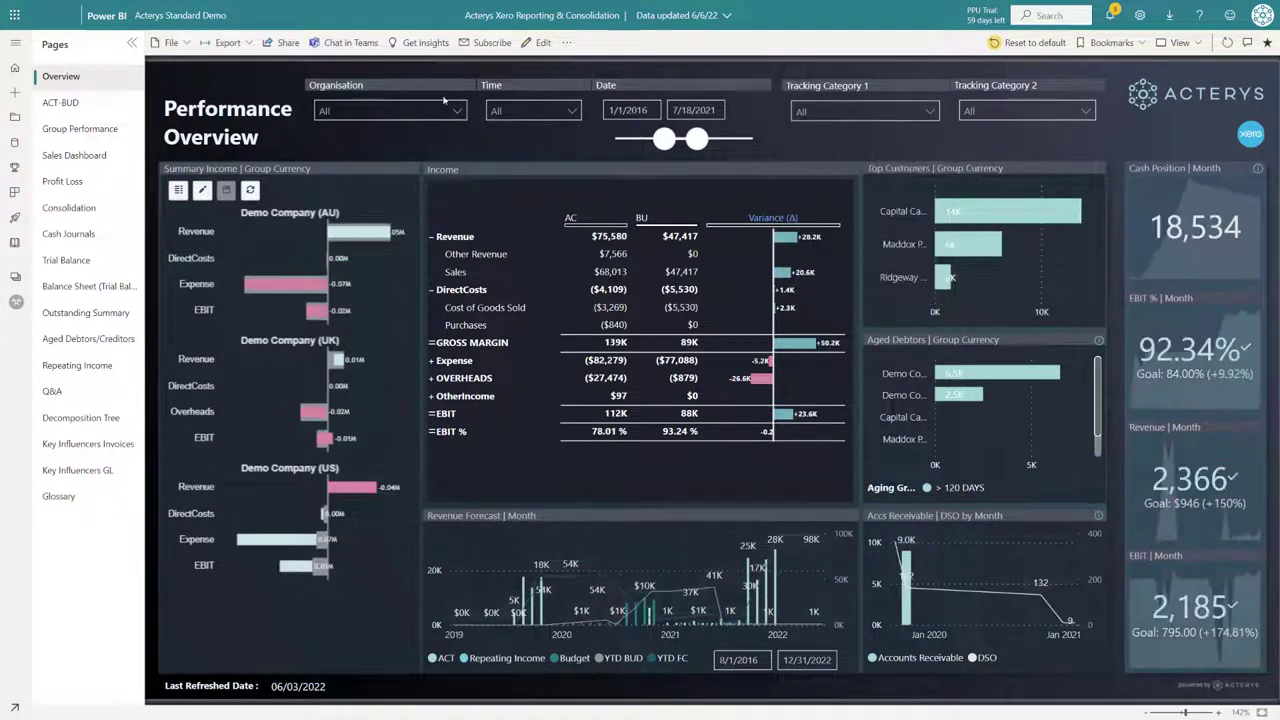
{"action": "left_click", "coordinate": [418, 43]}
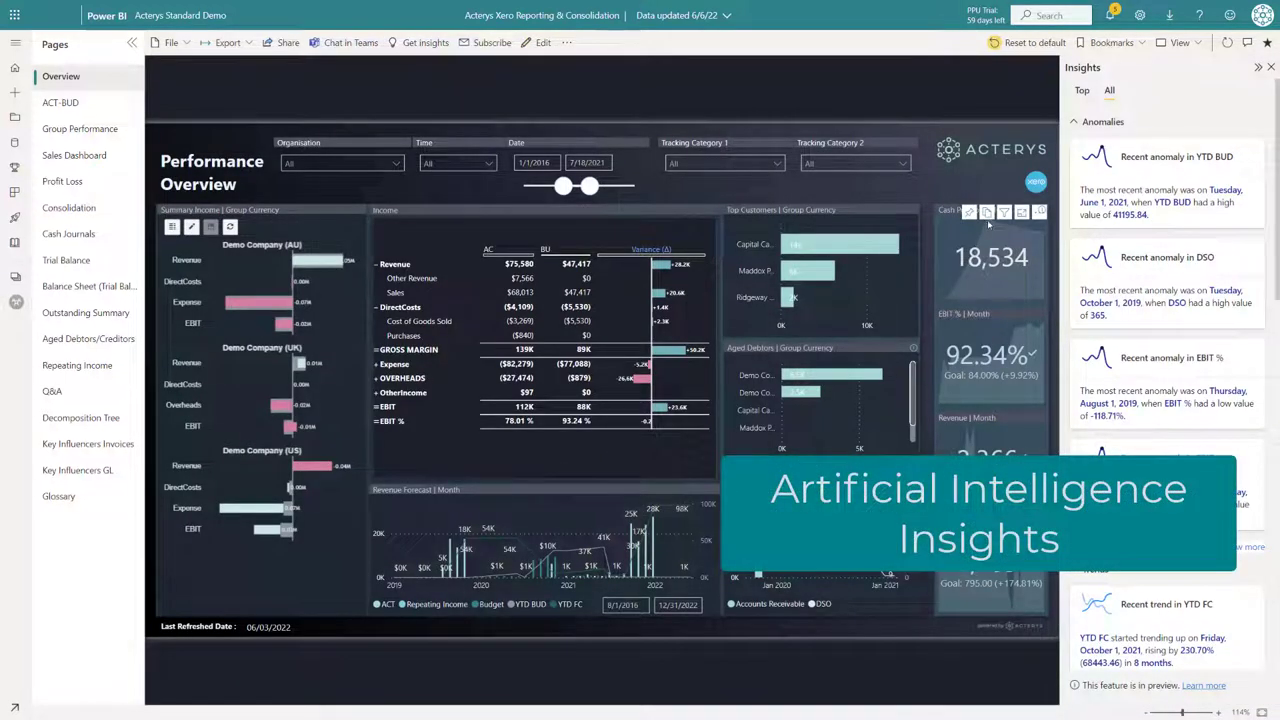
Open the YTD FC trend details and expand its Organisation Name explanation
{"action": "scroll", "coordinate": [1160, 300], "scroll_direction": "down", "scroll_amount": 5}
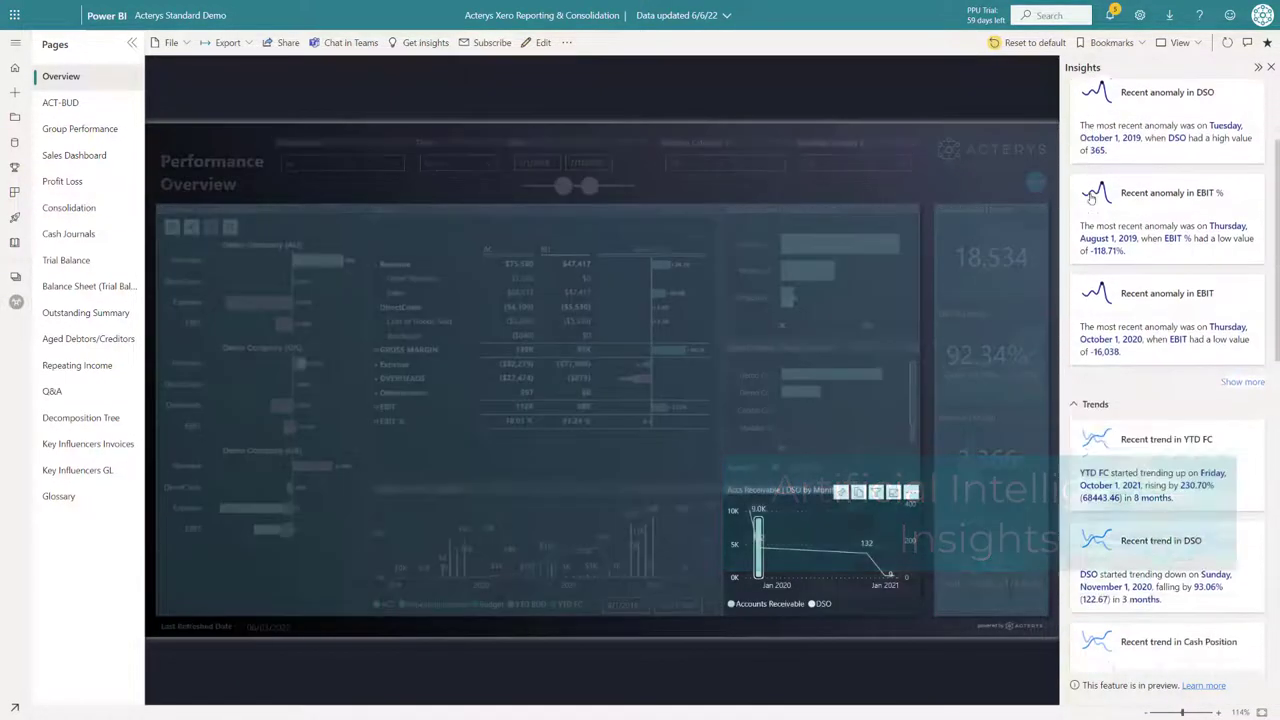
{"action": "scroll", "coordinate": [1120, 260], "scroll_direction": "down", "scroll_amount": 1}
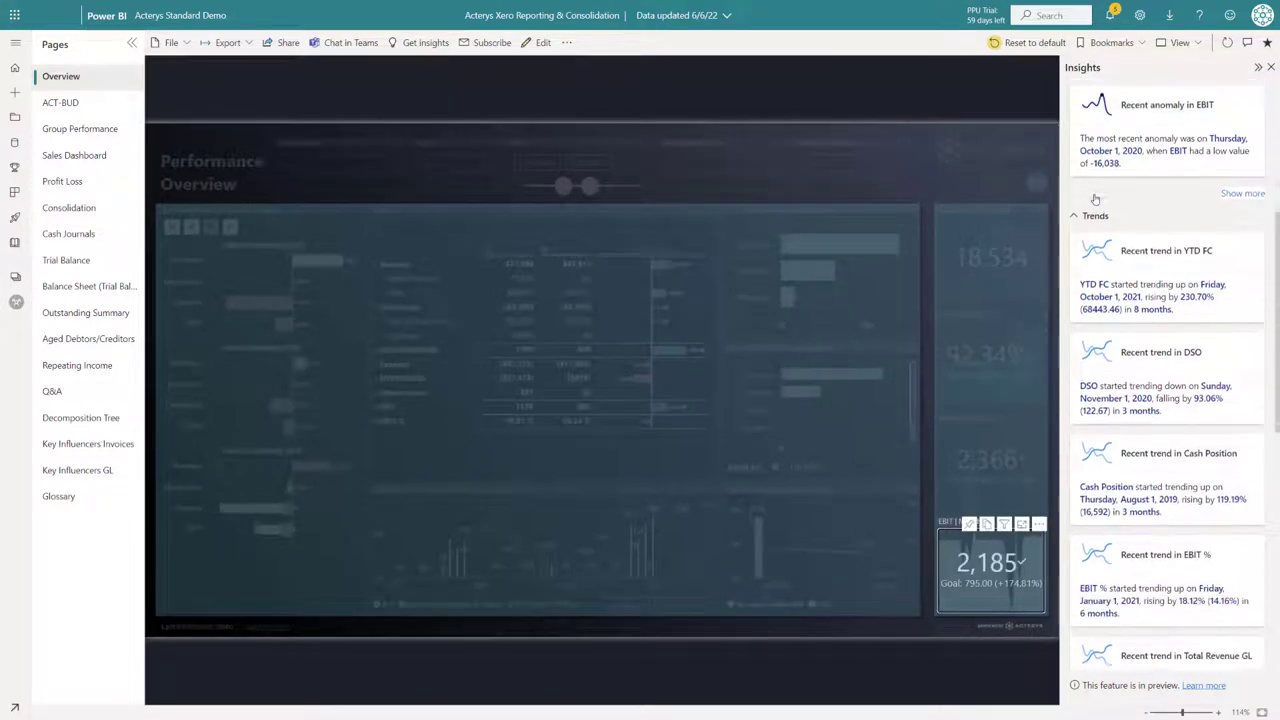
{"action": "left_click", "coordinate": [1128, 290]}
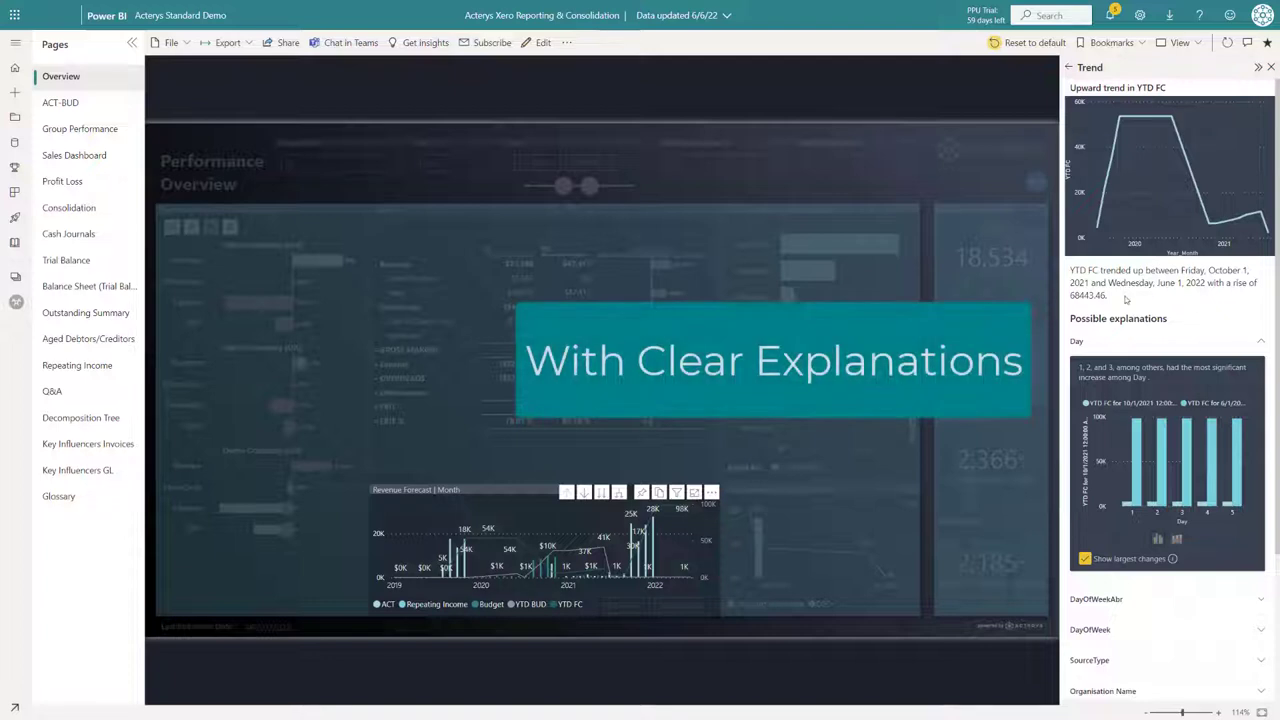
{"action": "scroll", "coordinate": [1125, 298], "scroll_direction": "down", "scroll_amount": 2}
{"action": "scroll", "coordinate": [1125, 298], "scroll_direction": "down", "scroll_amount": 2}
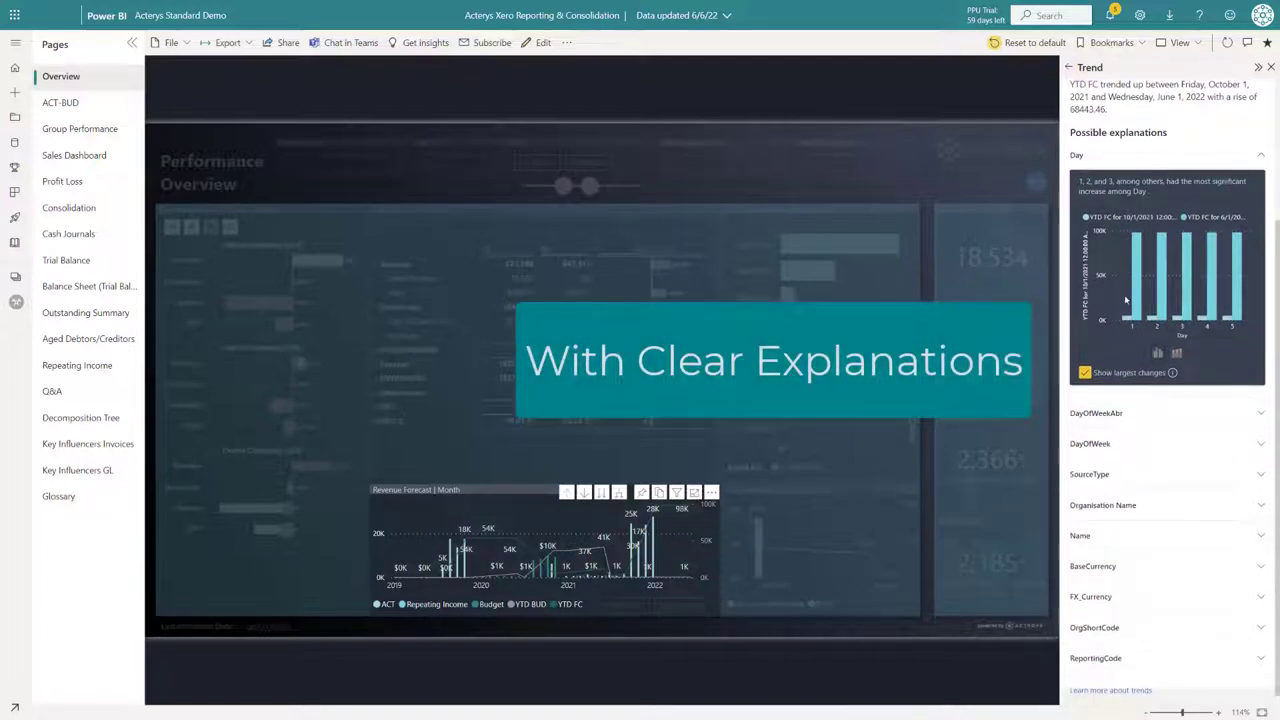
{"action": "scroll", "coordinate": [1125, 298], "scroll_direction": "up", "scroll_amount": 3}
{"action": "scroll", "coordinate": [1125, 298], "scroll_direction": "down", "scroll_amount": 3}
{"action": "left_click", "coordinate": [1262, 506]}
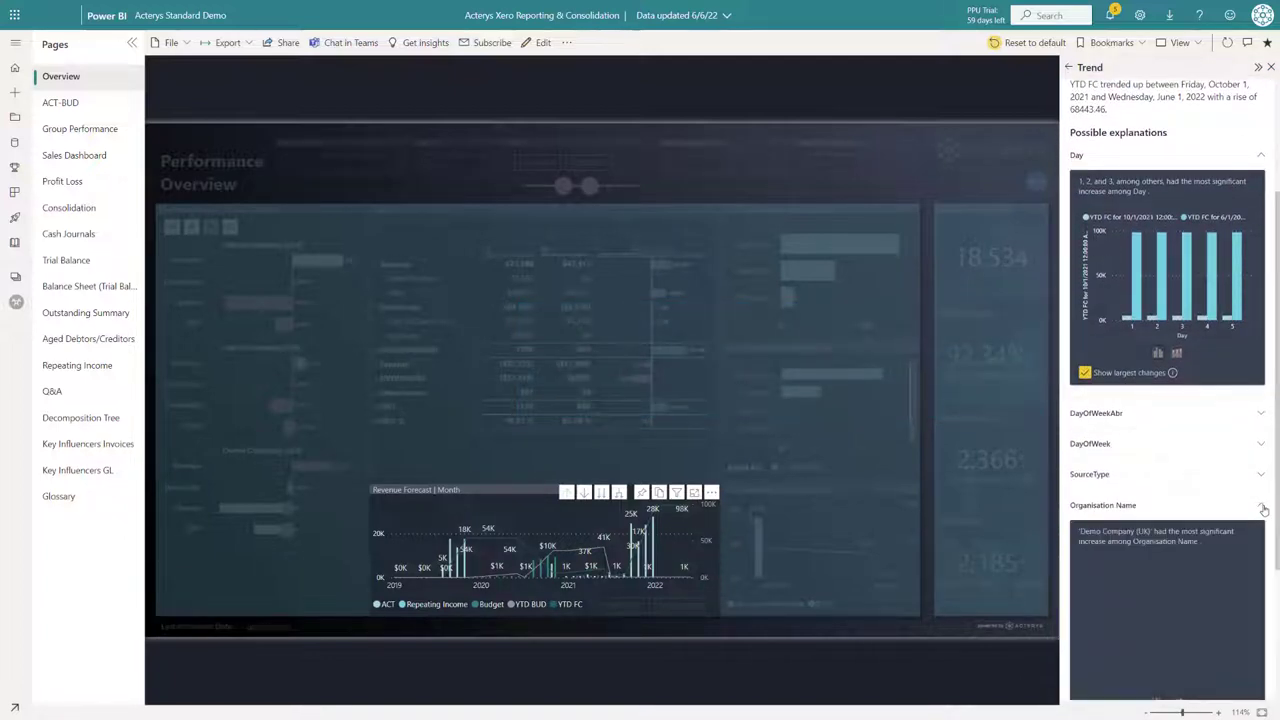
Return to the full Insights list and open the ACT-BUD variance analysis page
{"action": "scroll", "coordinate": [1175, 496], "scroll_direction": "down", "scroll_amount": 1}
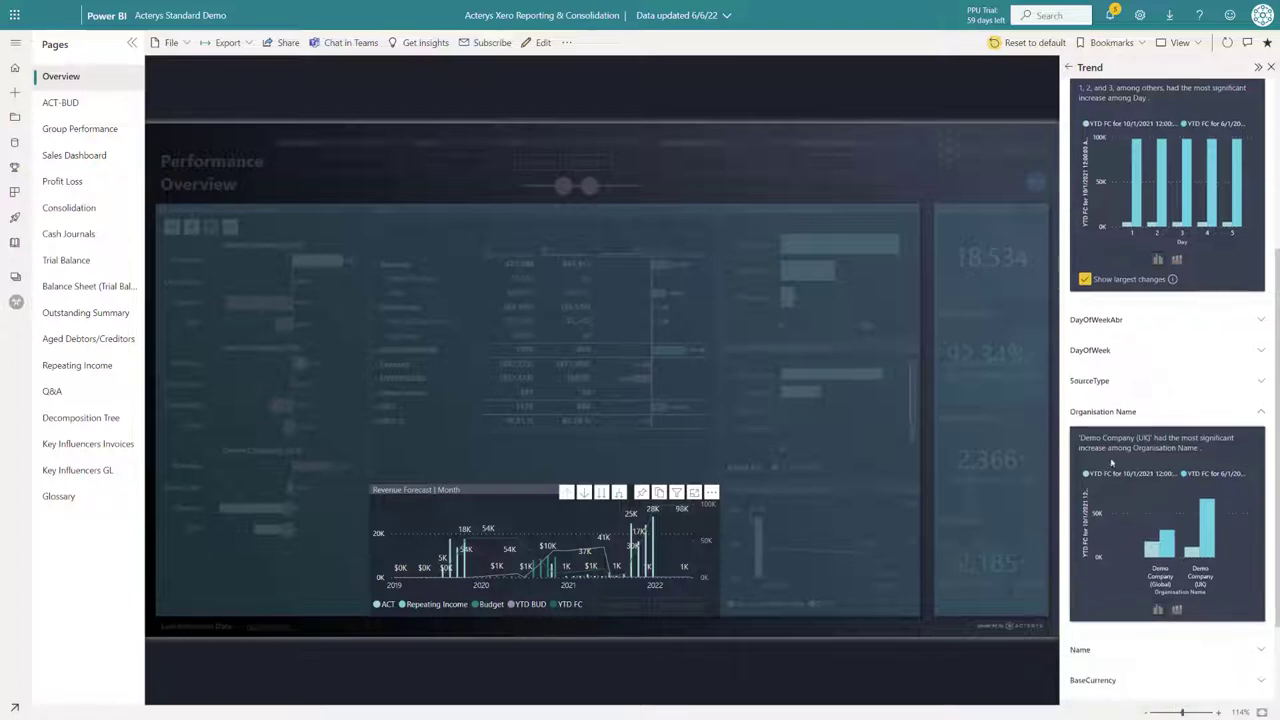
{"action": "scroll", "coordinate": [1165, 400], "scroll_direction": "up", "scroll_amount": 3}
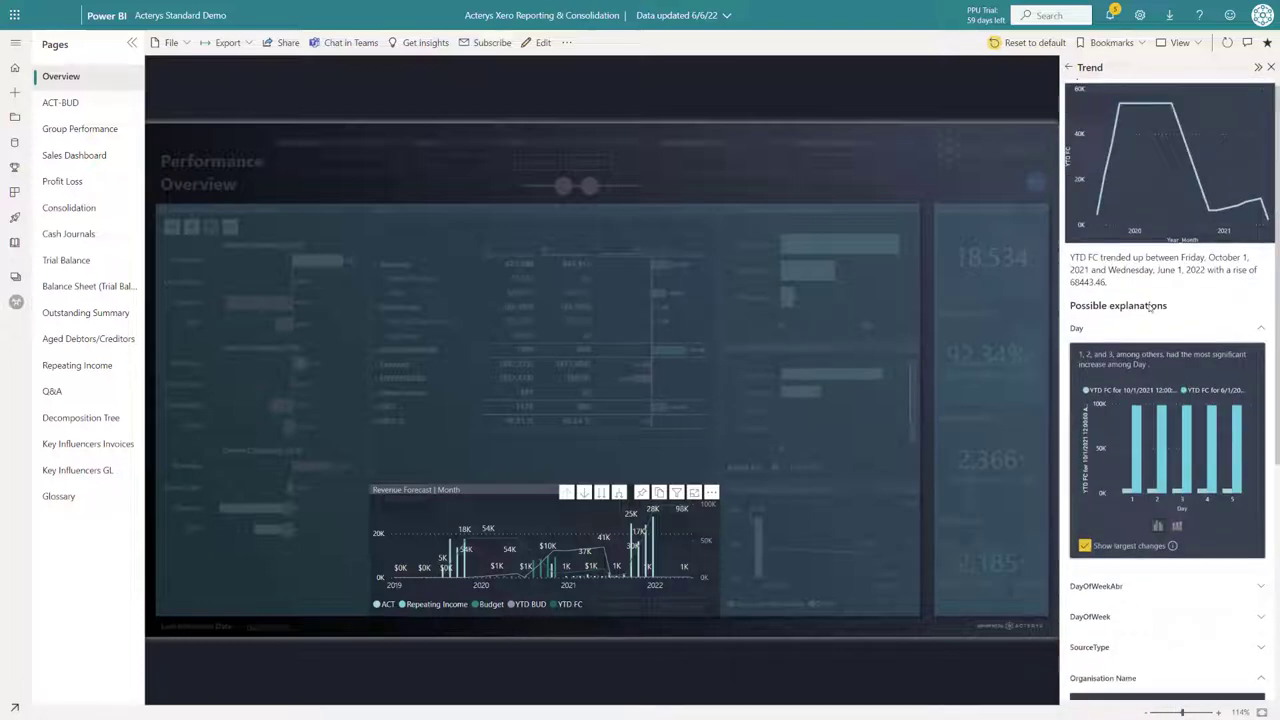
{"action": "left_click", "coordinate": [1068, 68]}
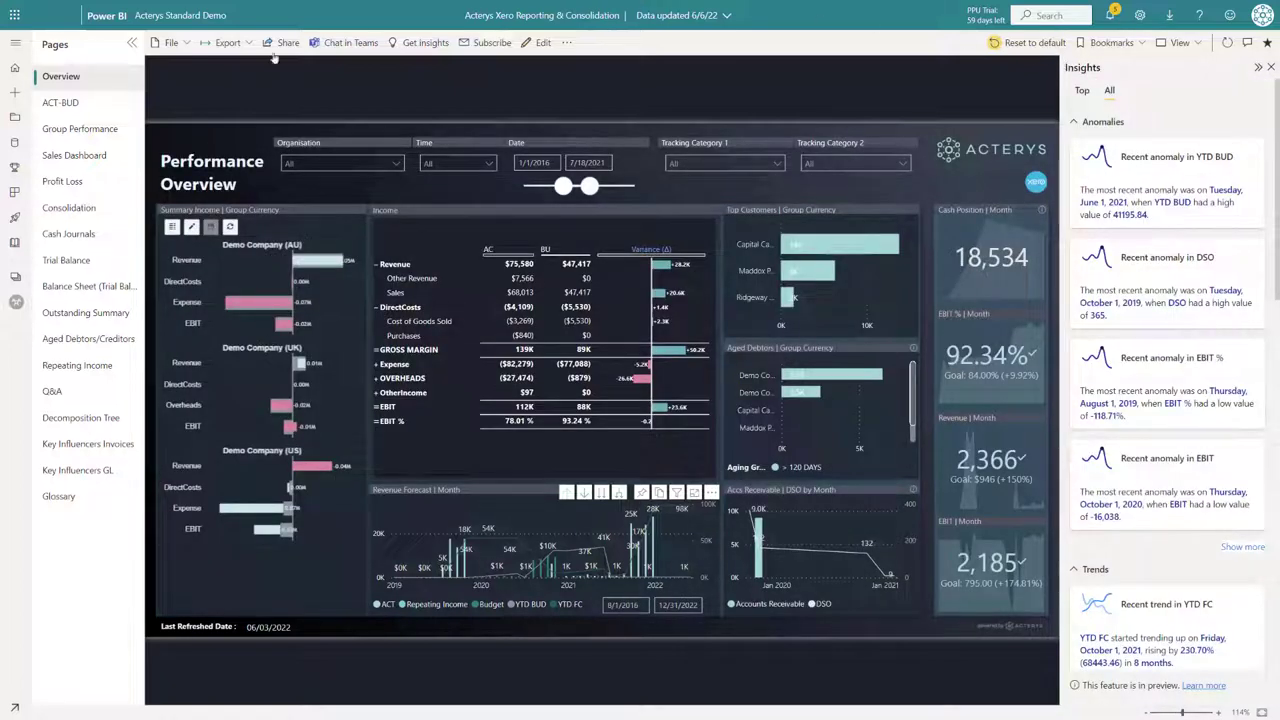
{"action": "left_click", "coordinate": [62, 103]}
Cross-filter the Sales Dashboard to the PMD item, then clear the filter
{"action": "left_click", "coordinate": [80, 157]}
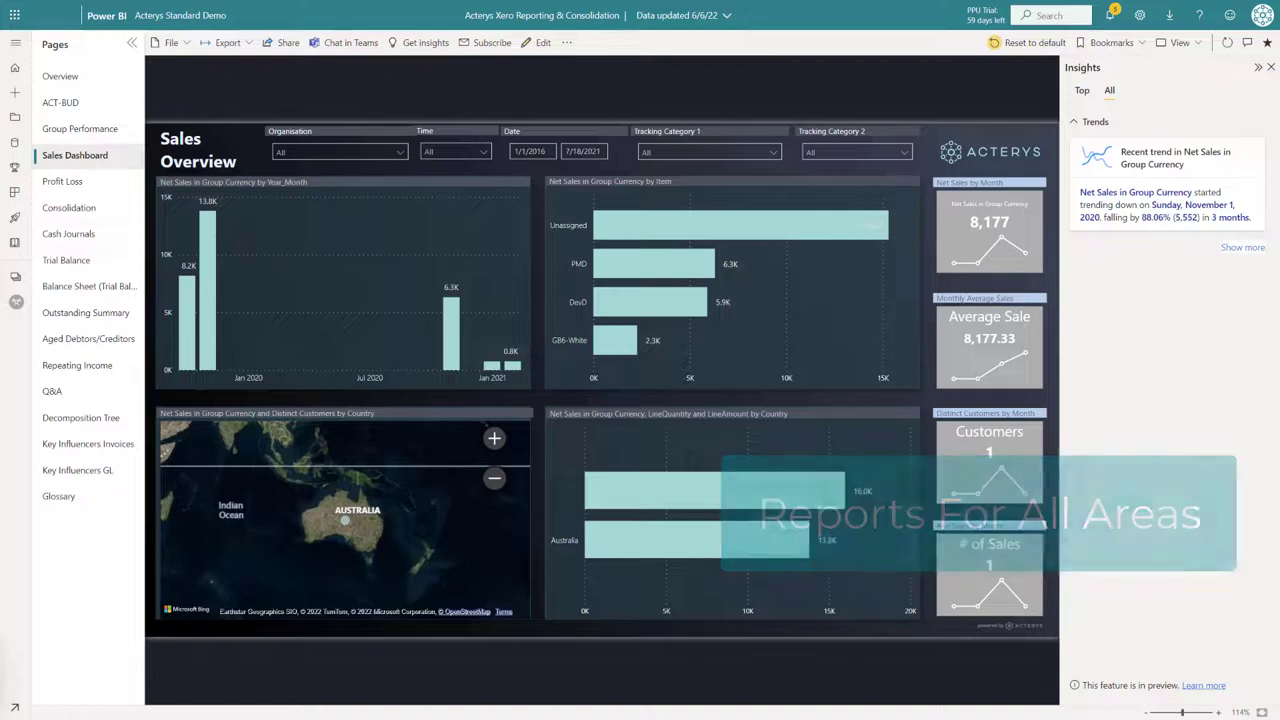
{"action": "left_click", "coordinate": [656, 268]}
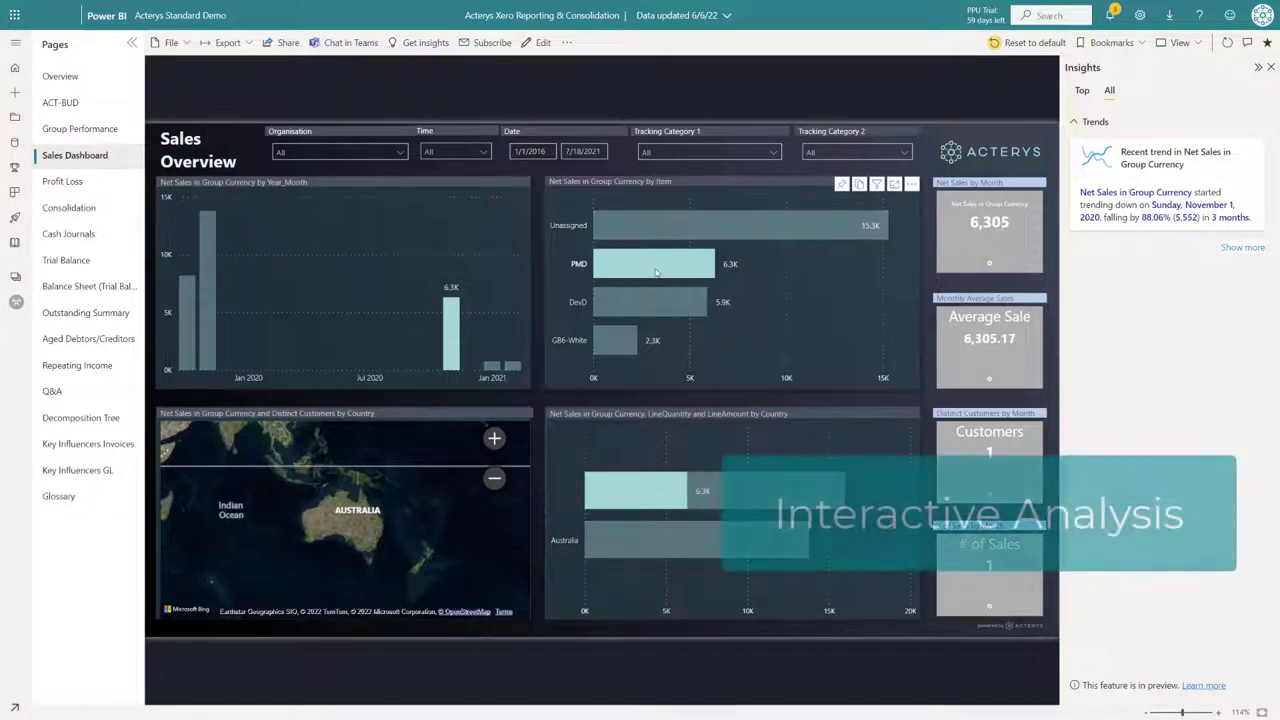
{"action": "left_click", "coordinate": [771, 274]}
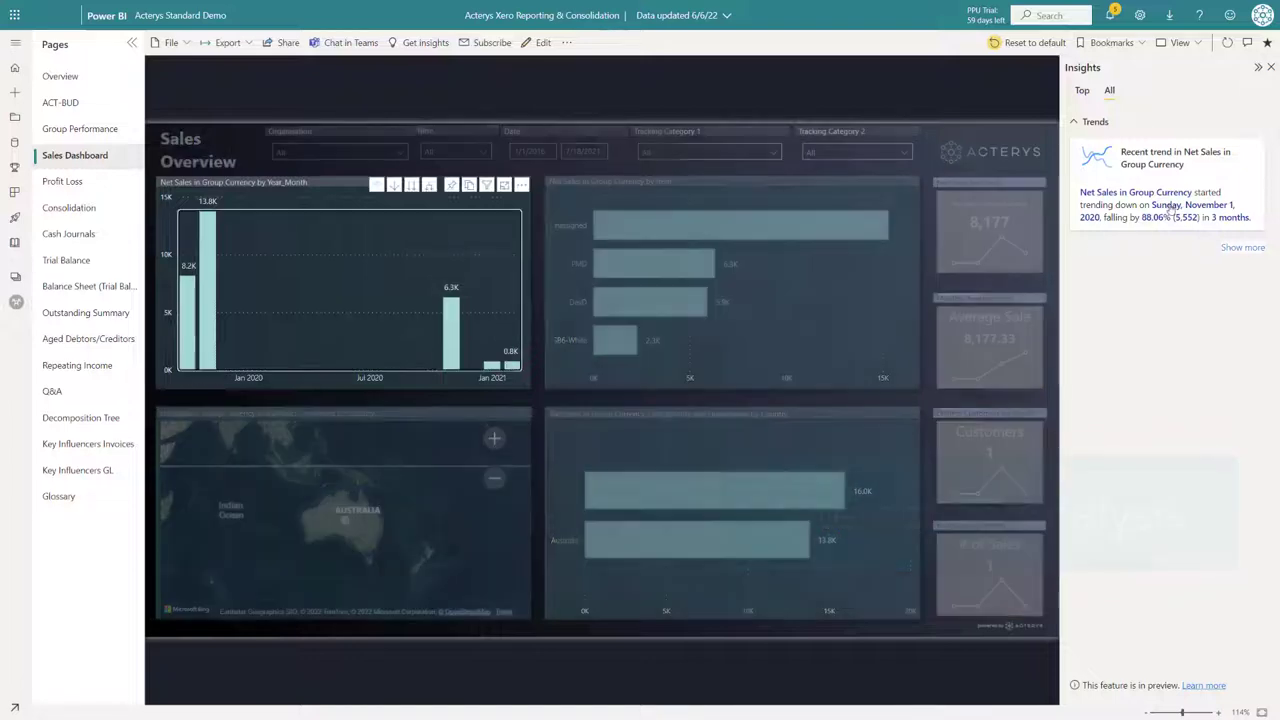
View the net sales downward trend explanation, then go to the Profit Loss page
{"action": "left_click", "coordinate": [1169, 208]}
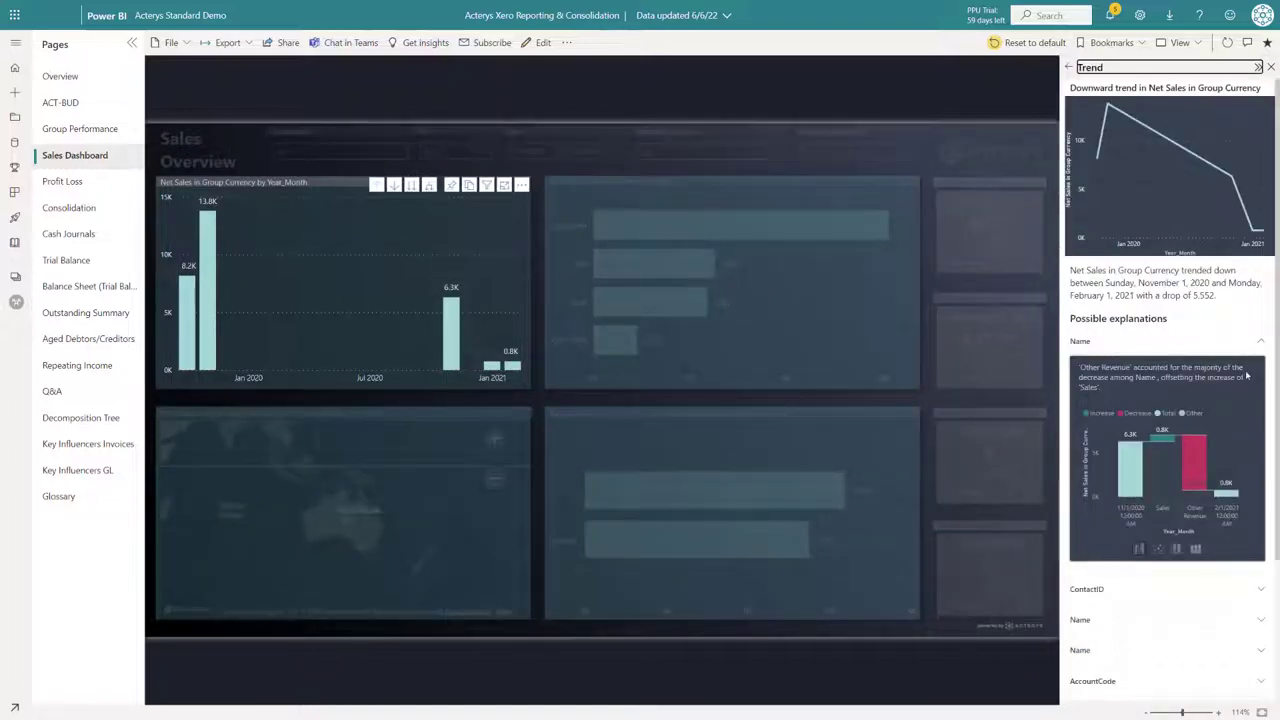
{"action": "scroll", "coordinate": [1244, 375], "scroll_direction": "down", "scroll_amount": 3}
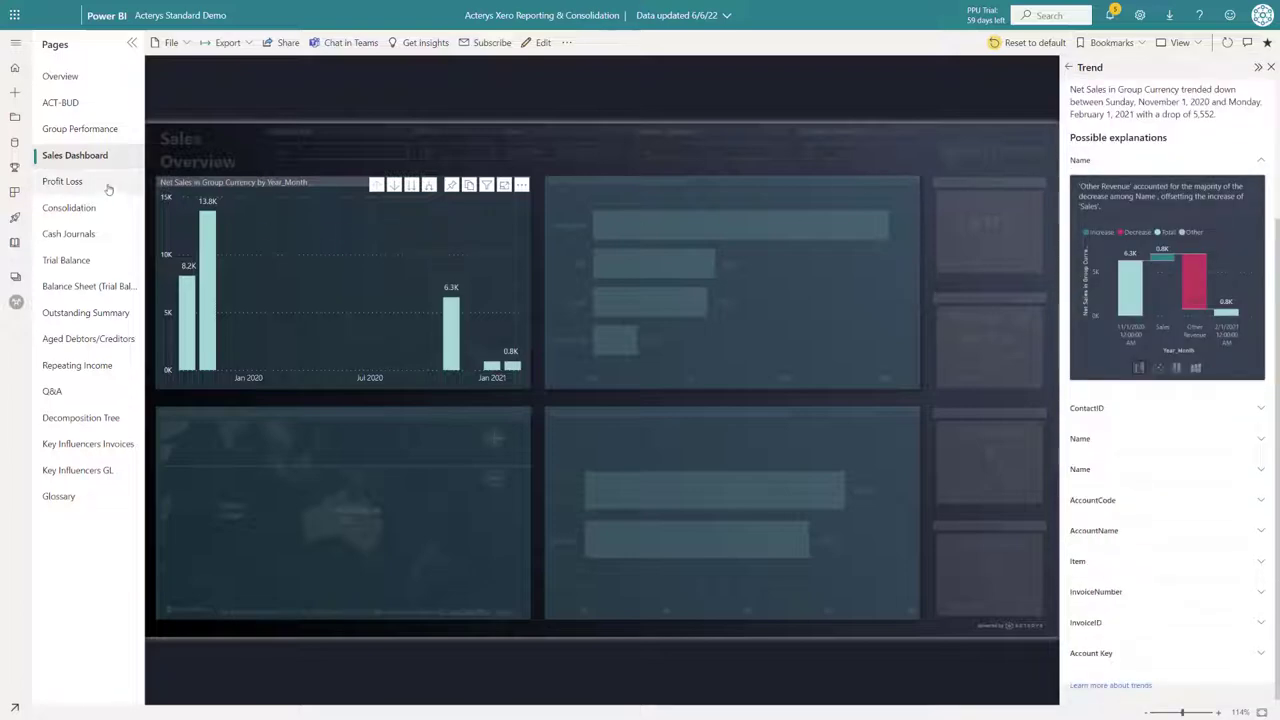
{"action": "left_click", "coordinate": [70, 181]}
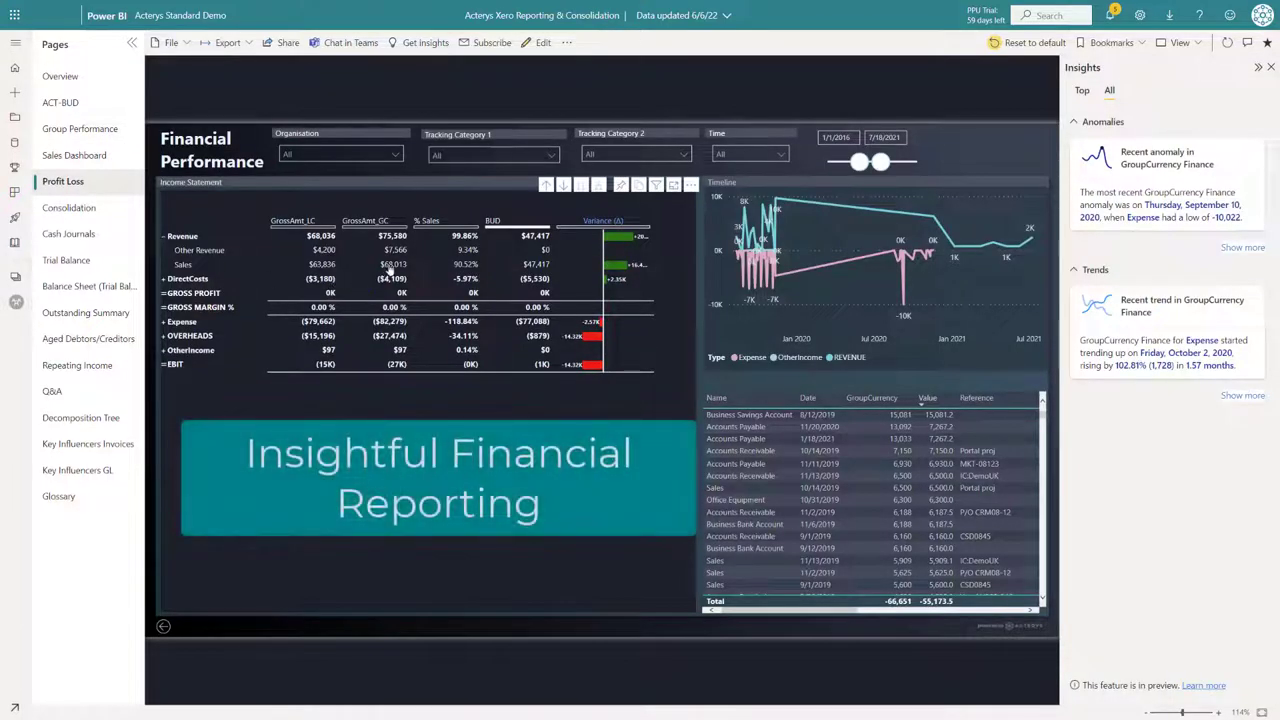
Filter Financial Performance to the Sales line, then switch to the Consolidation page
{"action": "left_click", "coordinate": [392, 264]}
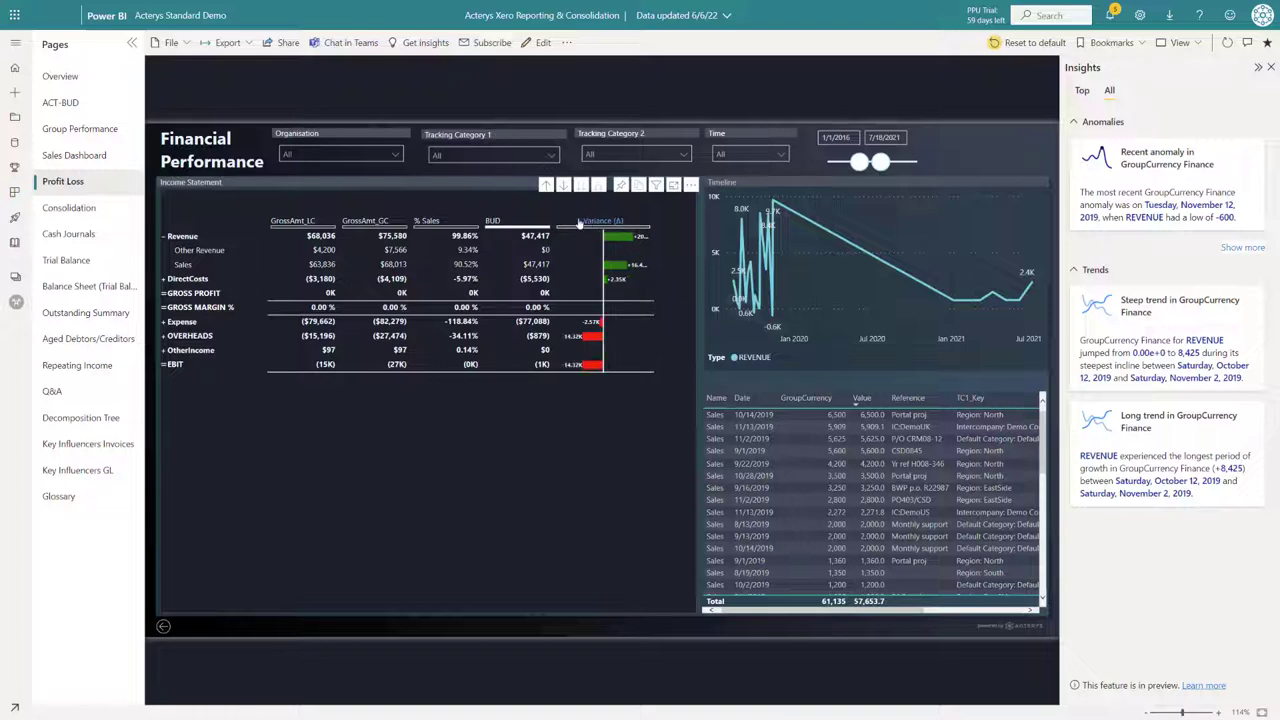
{"action": "left_click", "coordinate": [70, 208]}
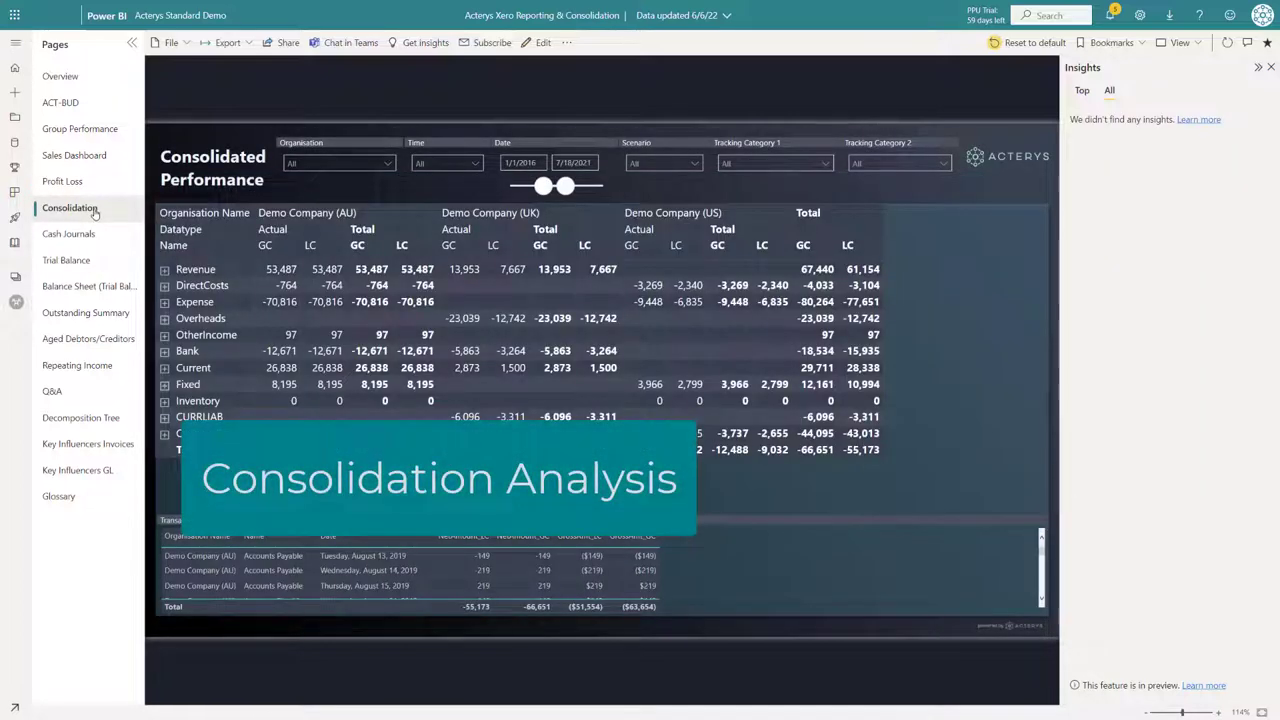
Expand Revenue into Other Revenue and Sales, then browse Outstanding Summary, Aged Debtors/Creditors and Decomposition Tree
{"action": "left_click", "coordinate": [164, 270]}
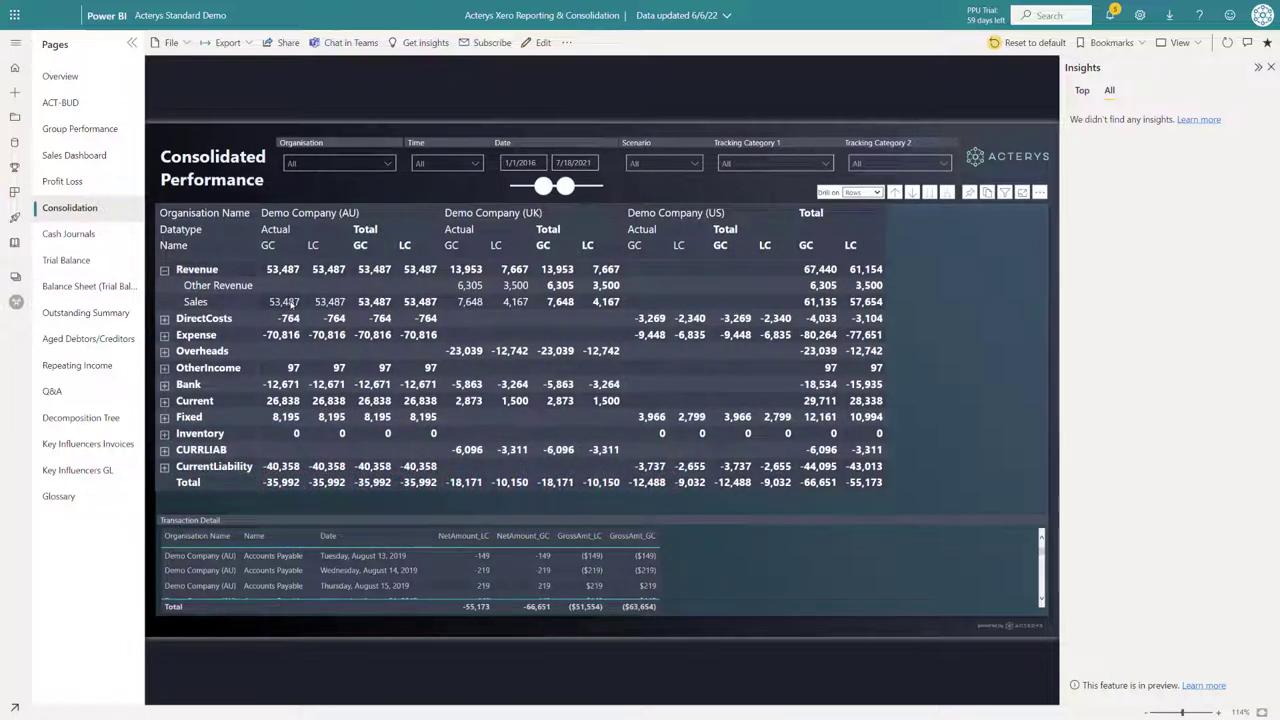
{"action": "mouse_move", "coordinate": [290, 304]}
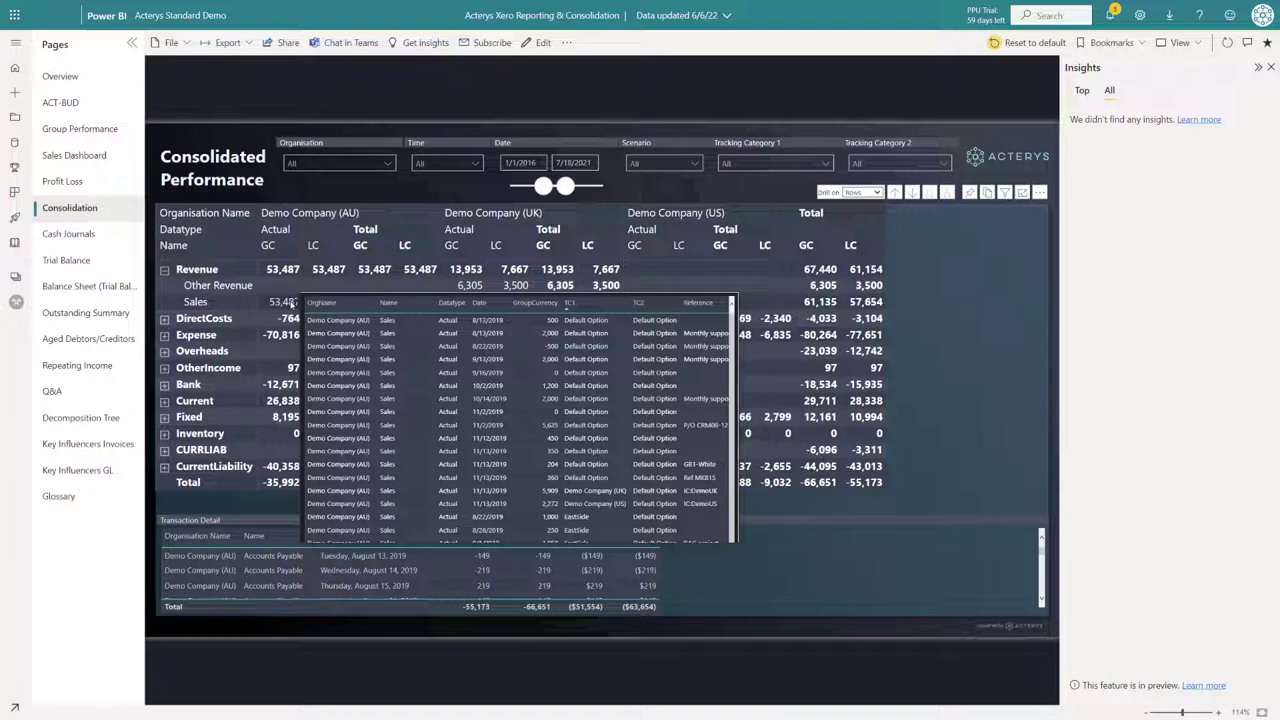
{"action": "left_click", "coordinate": [125, 313]}
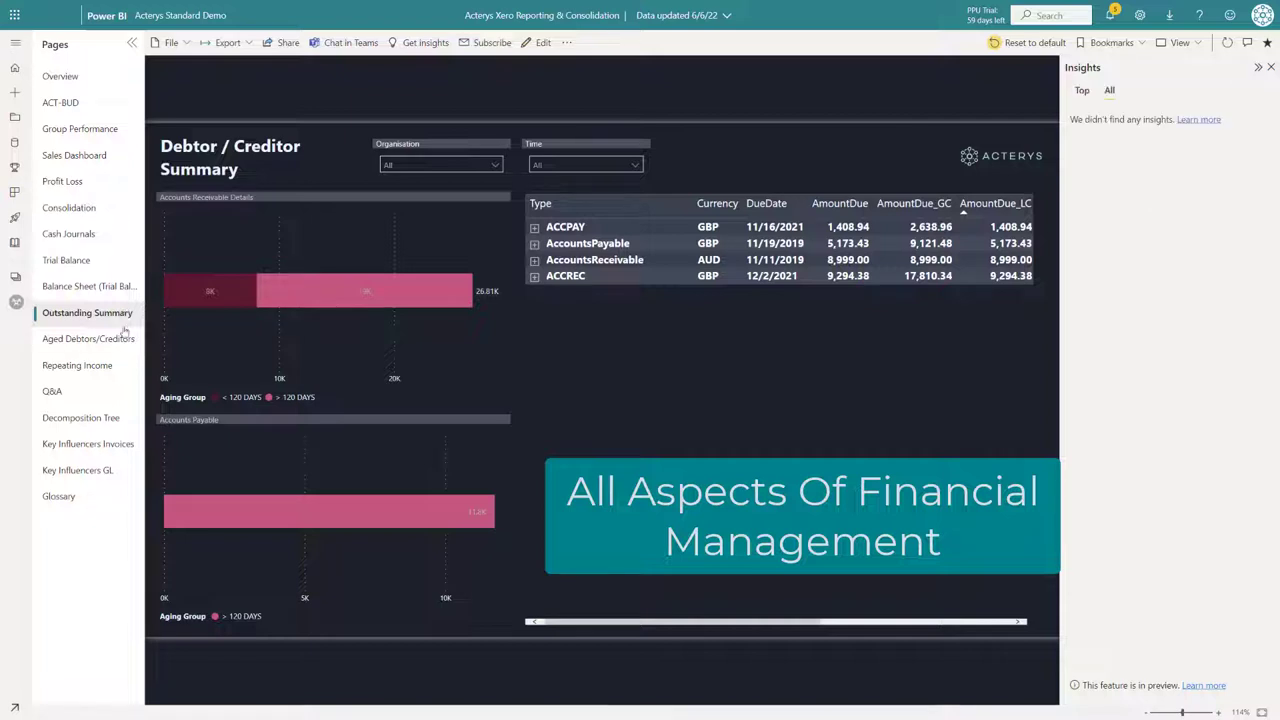
{"action": "left_click", "coordinate": [123, 339]}
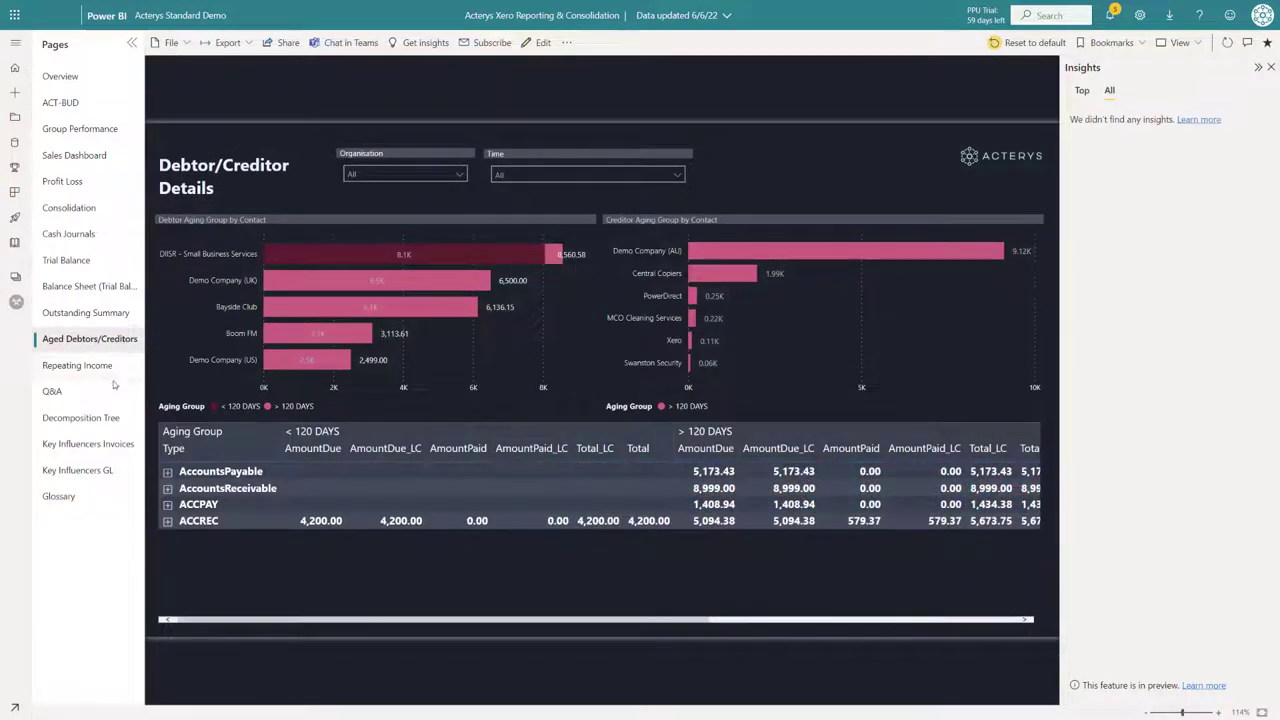
{"action": "left_click", "coordinate": [112, 419]}
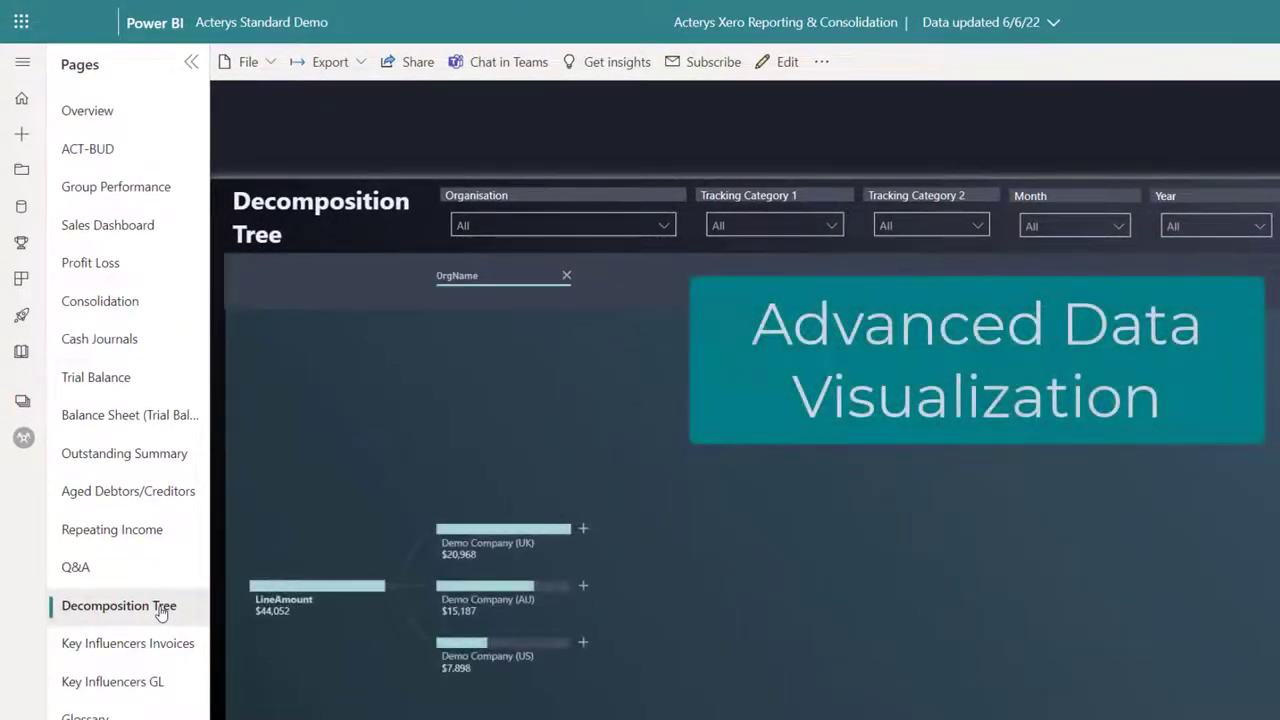
Split Demo Company (UK) by ContactName, DIISR - Small Business Services by Region, then Region by TC1
{"action": "left_click", "coordinate": [584, 530]}
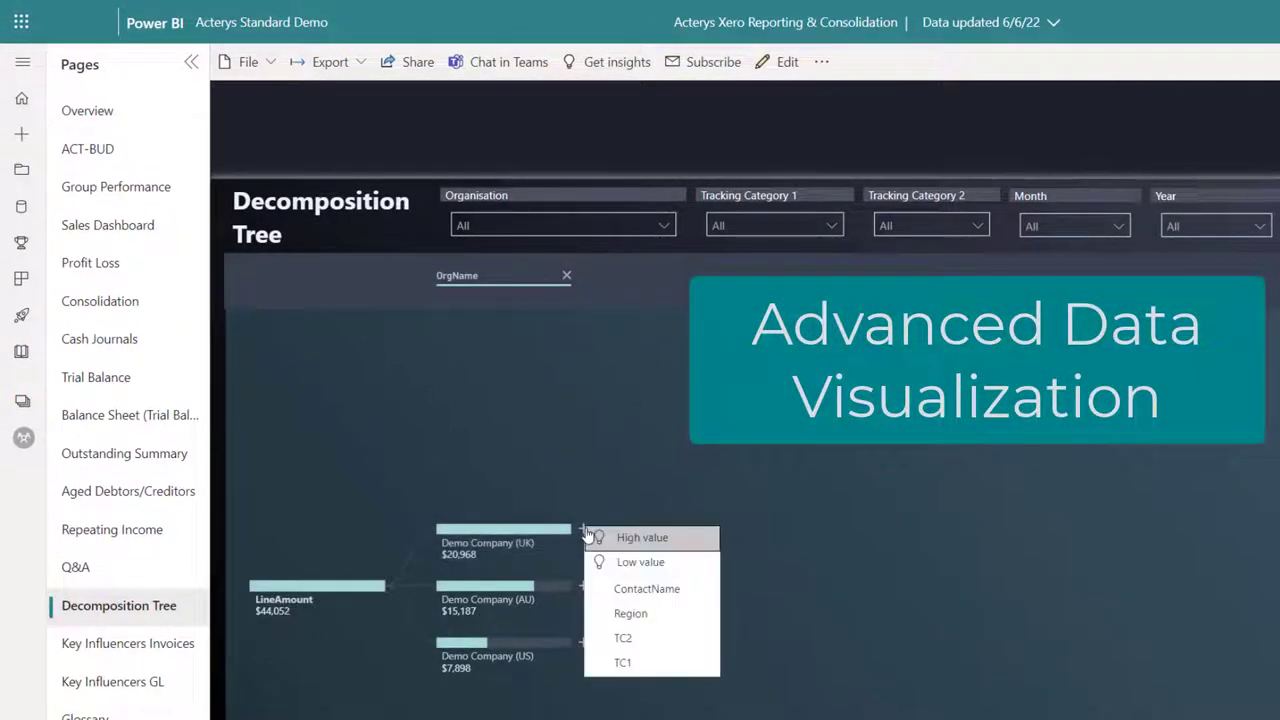
{"action": "left_click", "coordinate": [631, 598]}
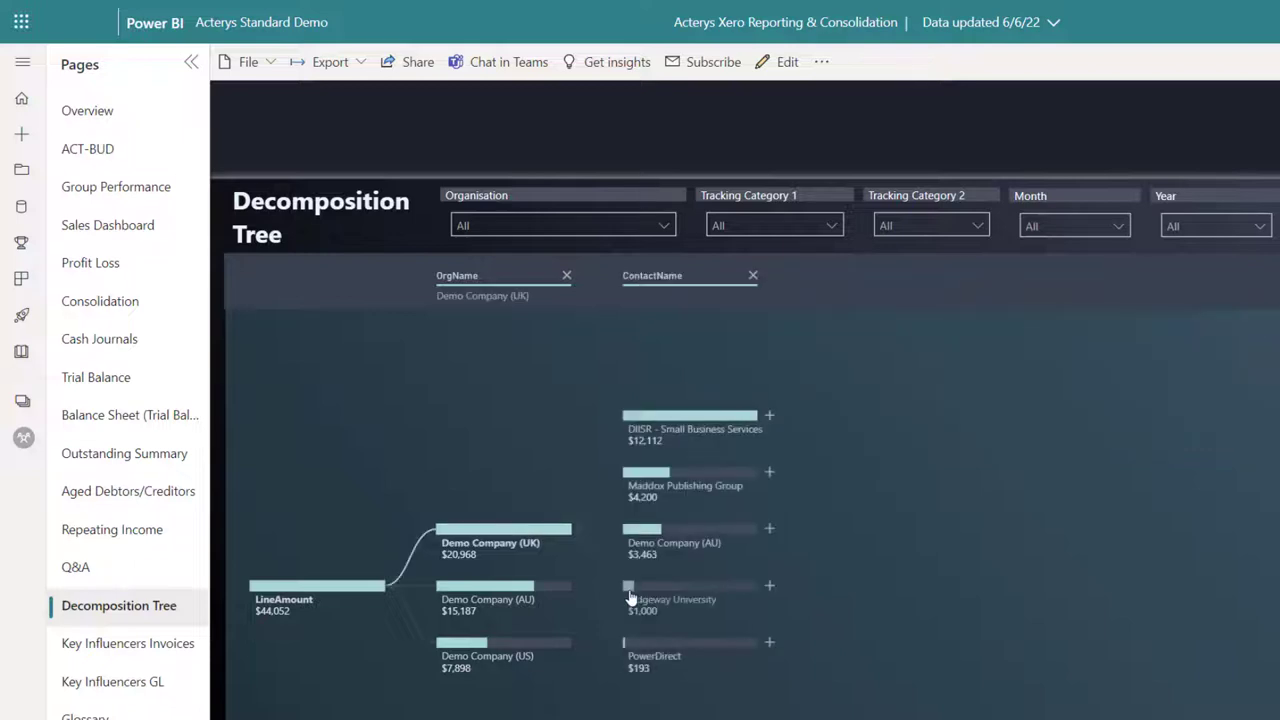
{"action": "left_click", "coordinate": [772, 418]}
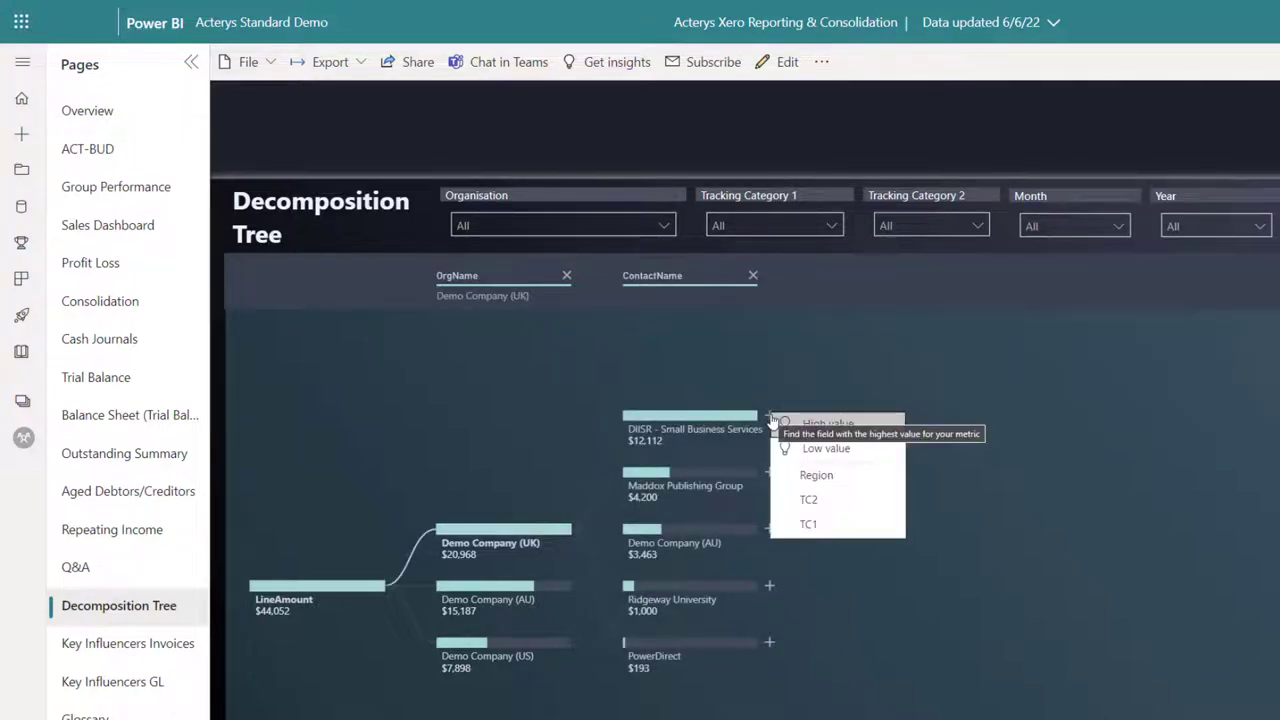
{"action": "left_click", "coordinate": [817, 478]}
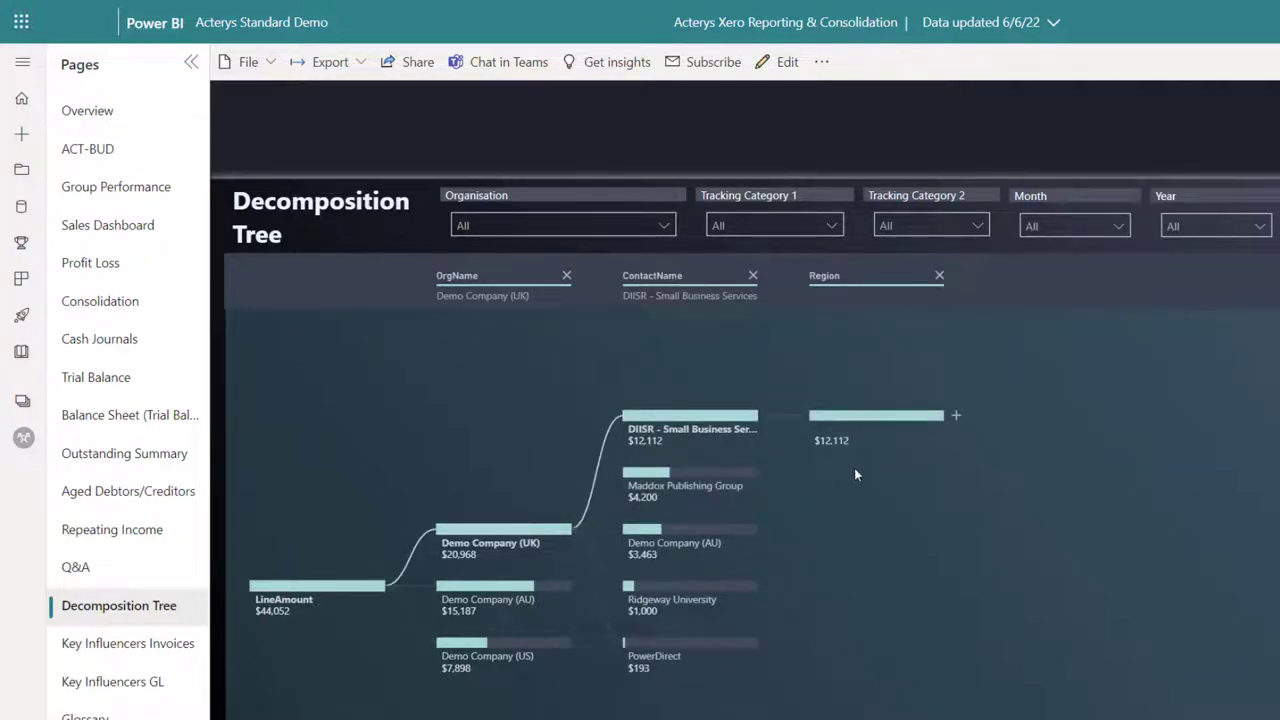
{"action": "left_click", "coordinate": [956, 415]}
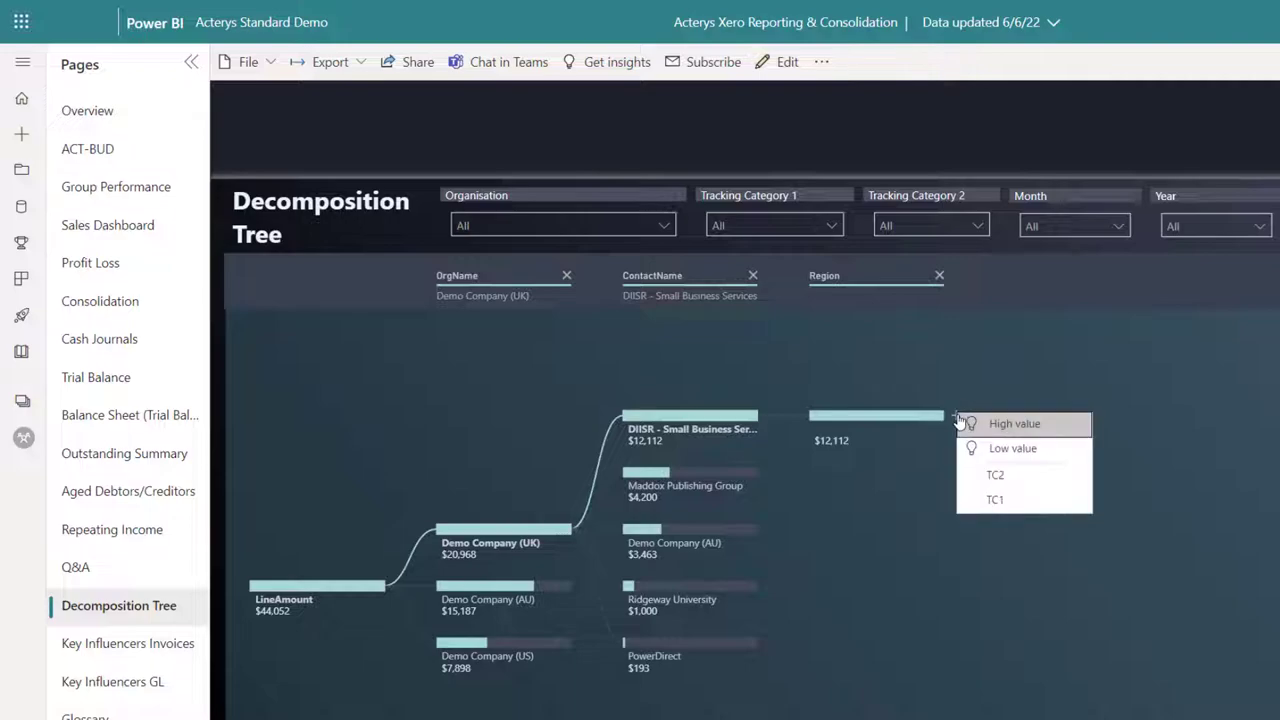
{"action": "left_click", "coordinate": [993, 504]}
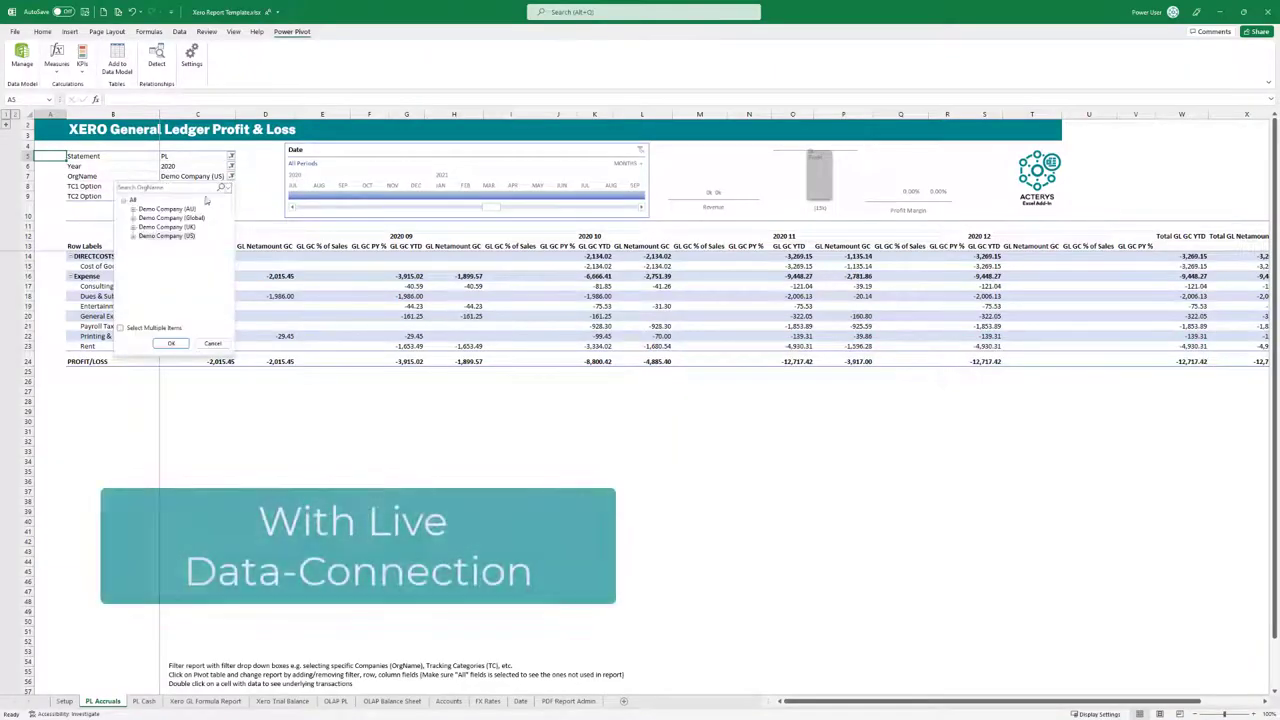
Filter by OrgName, add then remove Code from rows, and drill into September 2020 Rent GL GC YTD
{"action": "left_click", "coordinate": [170, 344]}
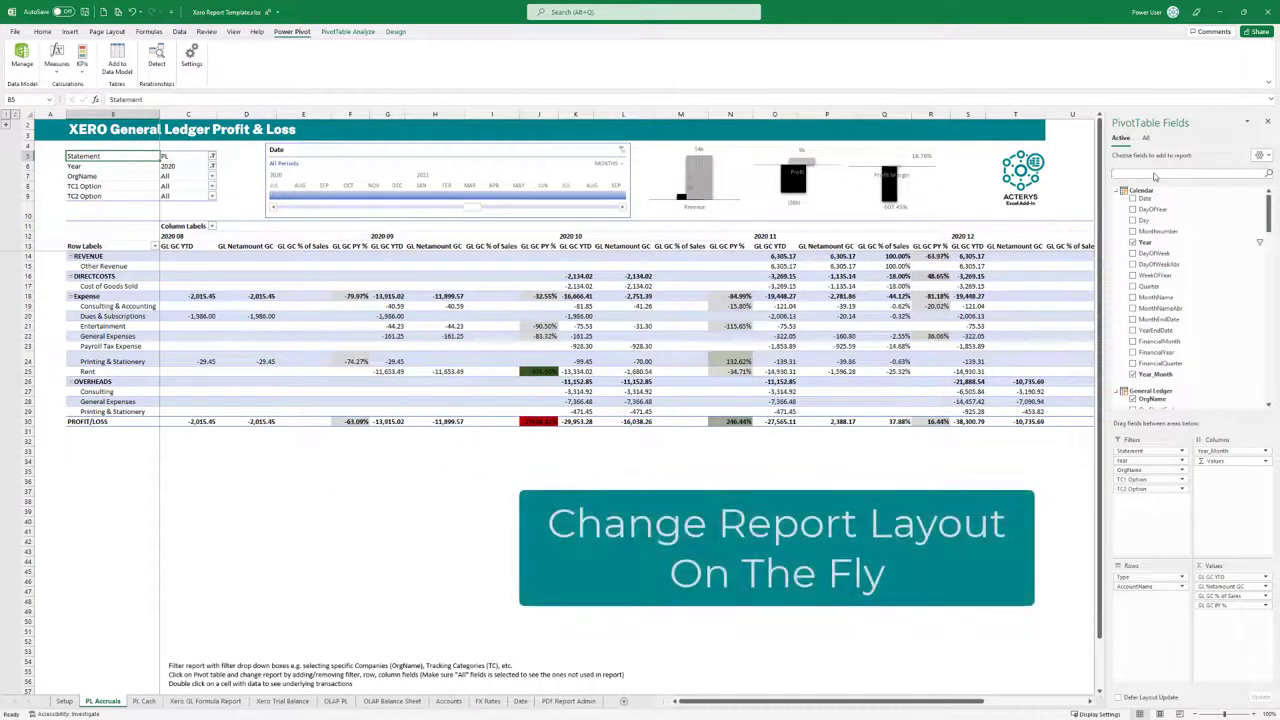
{"action": "type", "text": "code"}
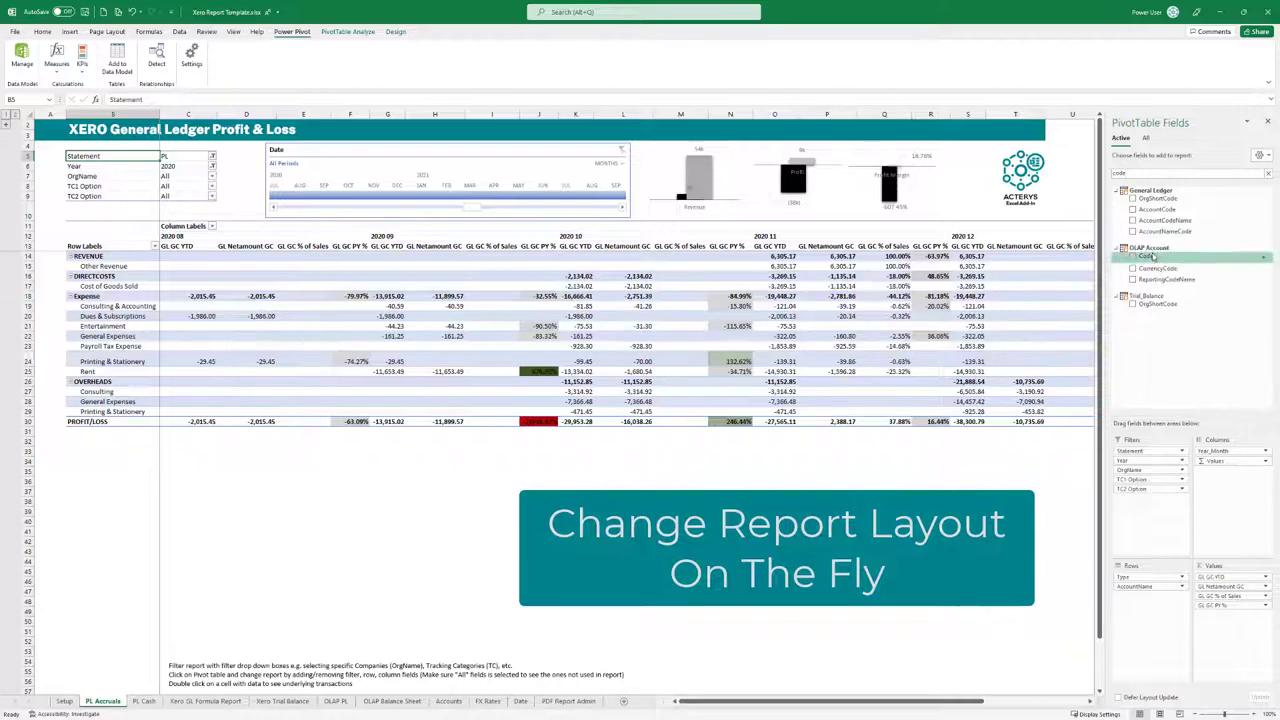
{"action": "left_click", "coordinate": [1133, 256]}
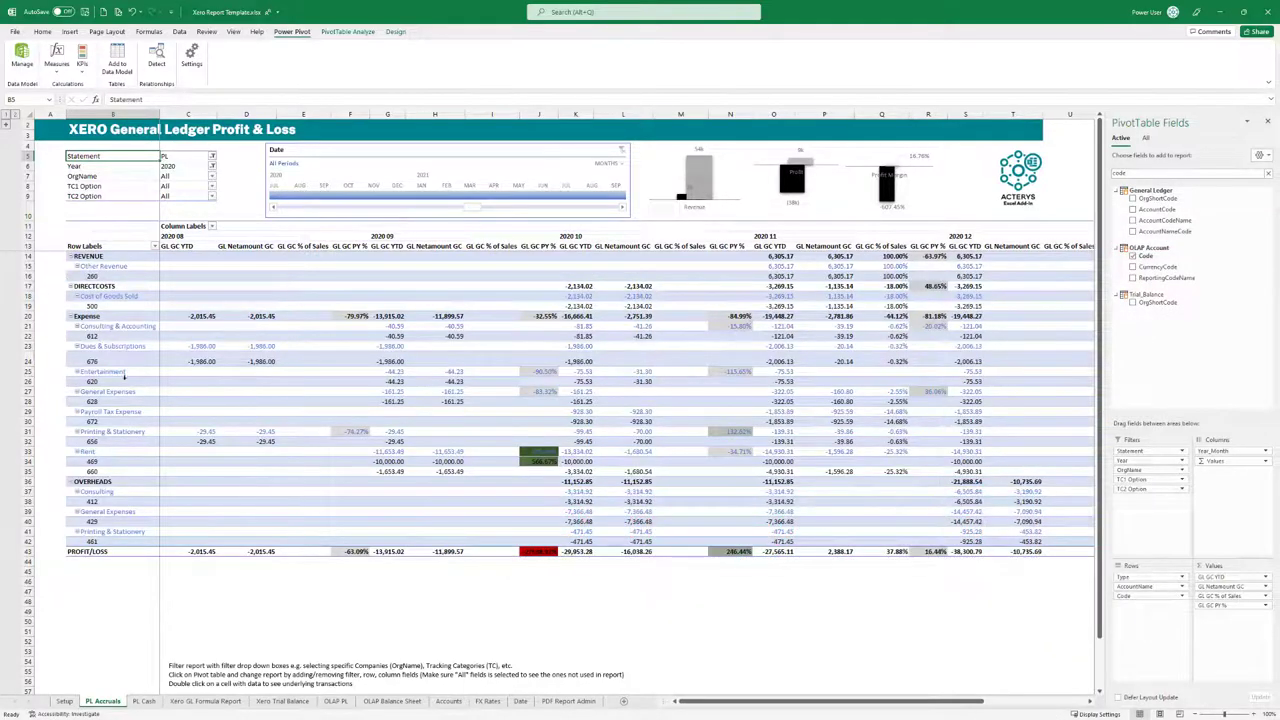
{"action": "left_click_drag", "start_coordinate": [1128, 598], "coordinate": [1164, 340]}
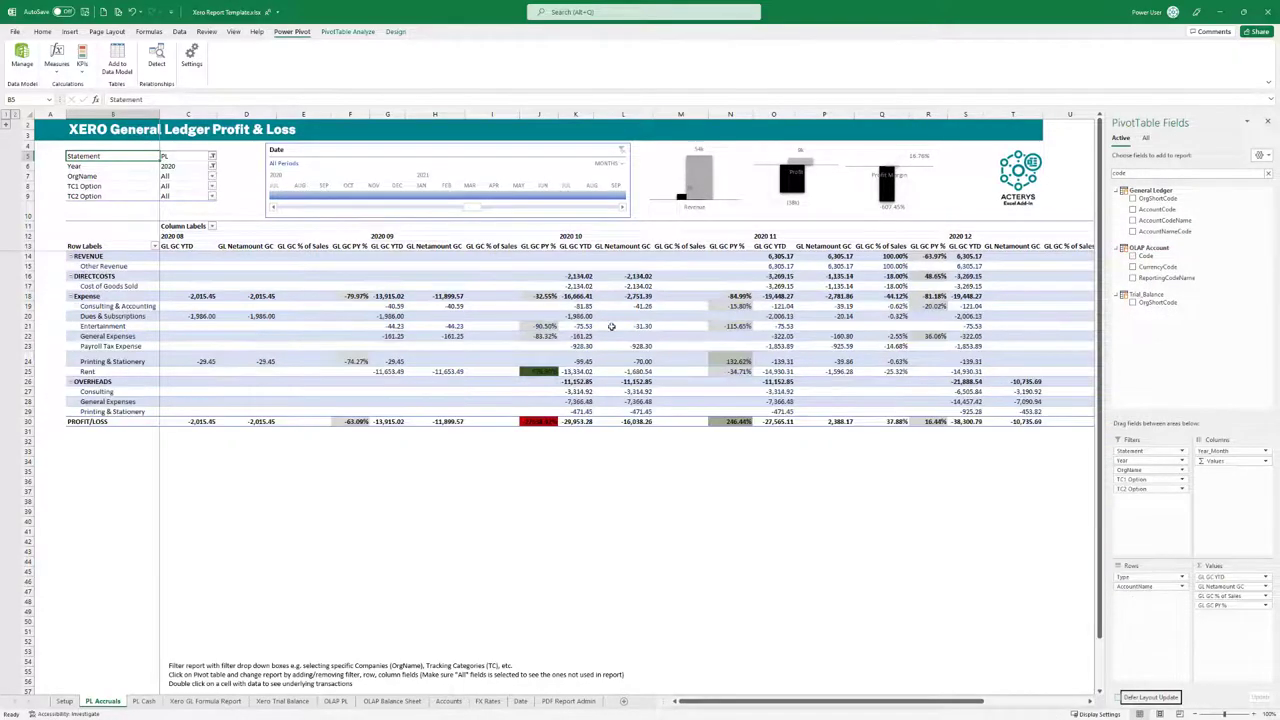
{"action": "double_click", "coordinate": [399, 372]}
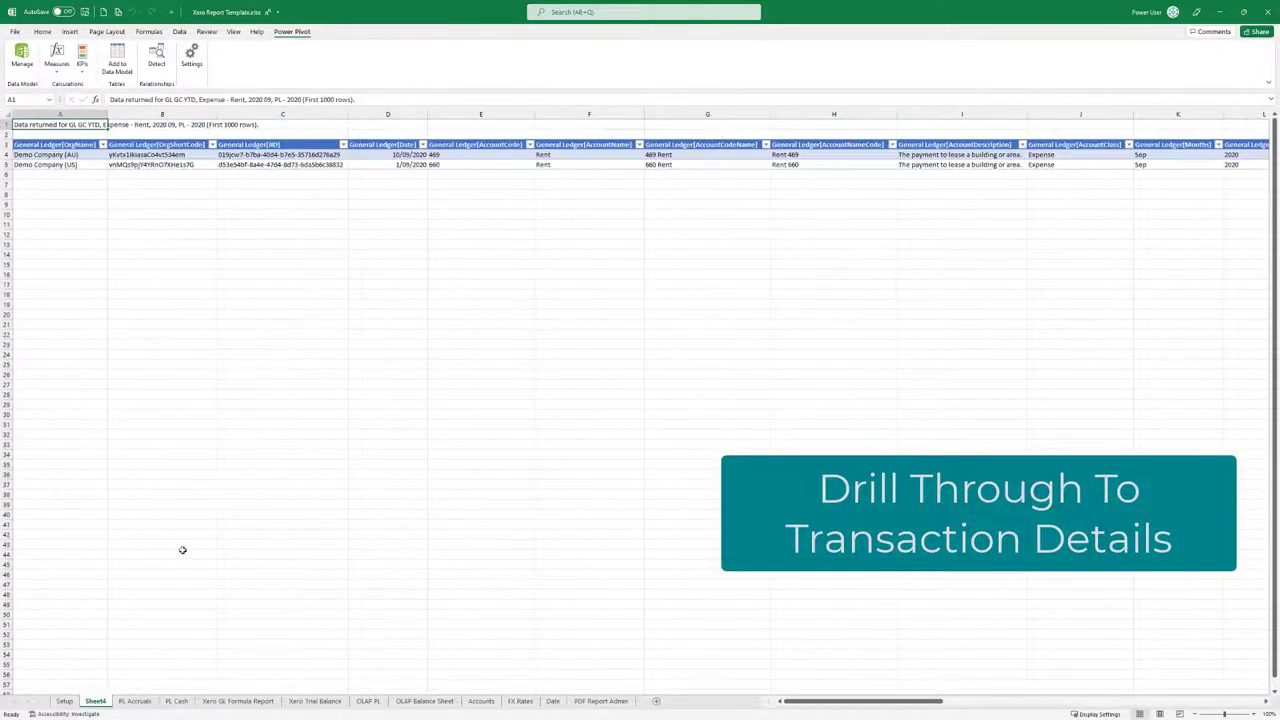
Limit the PL Accruals Date timeline to Jul 2020–Feb 2021, then switch to the PL Cash sheet
{"action": "left_click", "coordinate": [135, 701]}
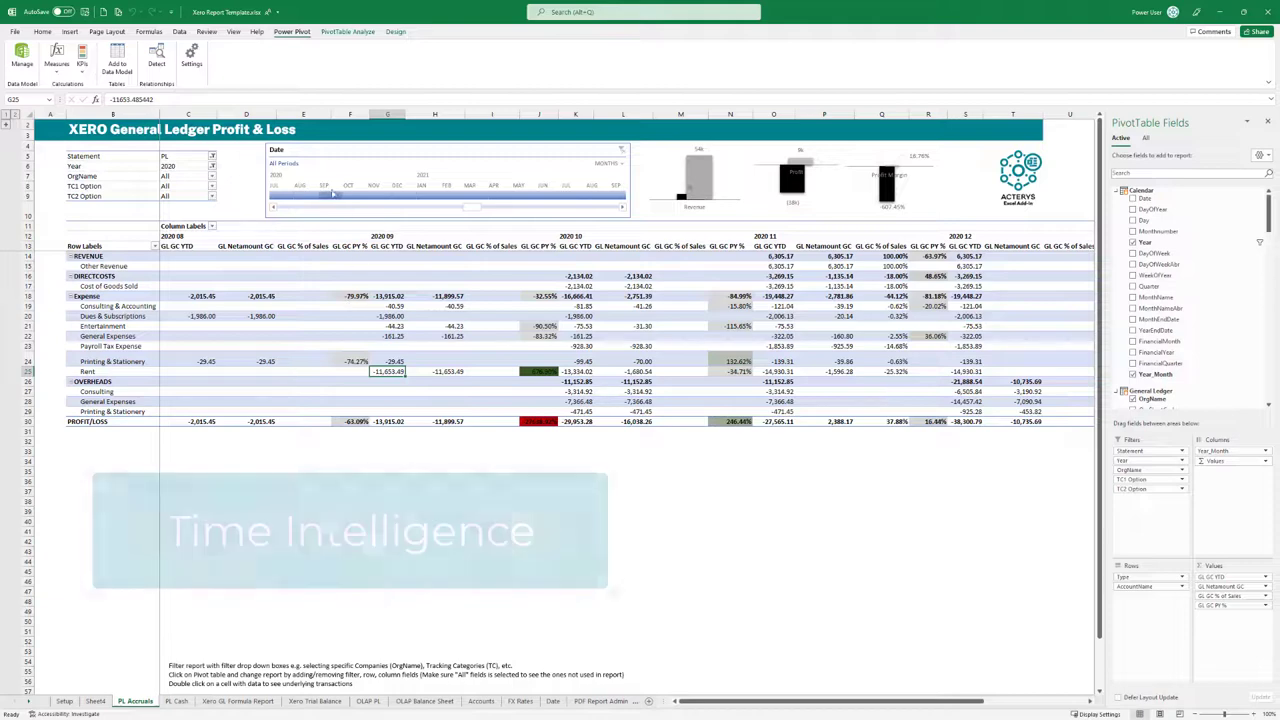
{"action": "left_click", "coordinate": [282, 197]}
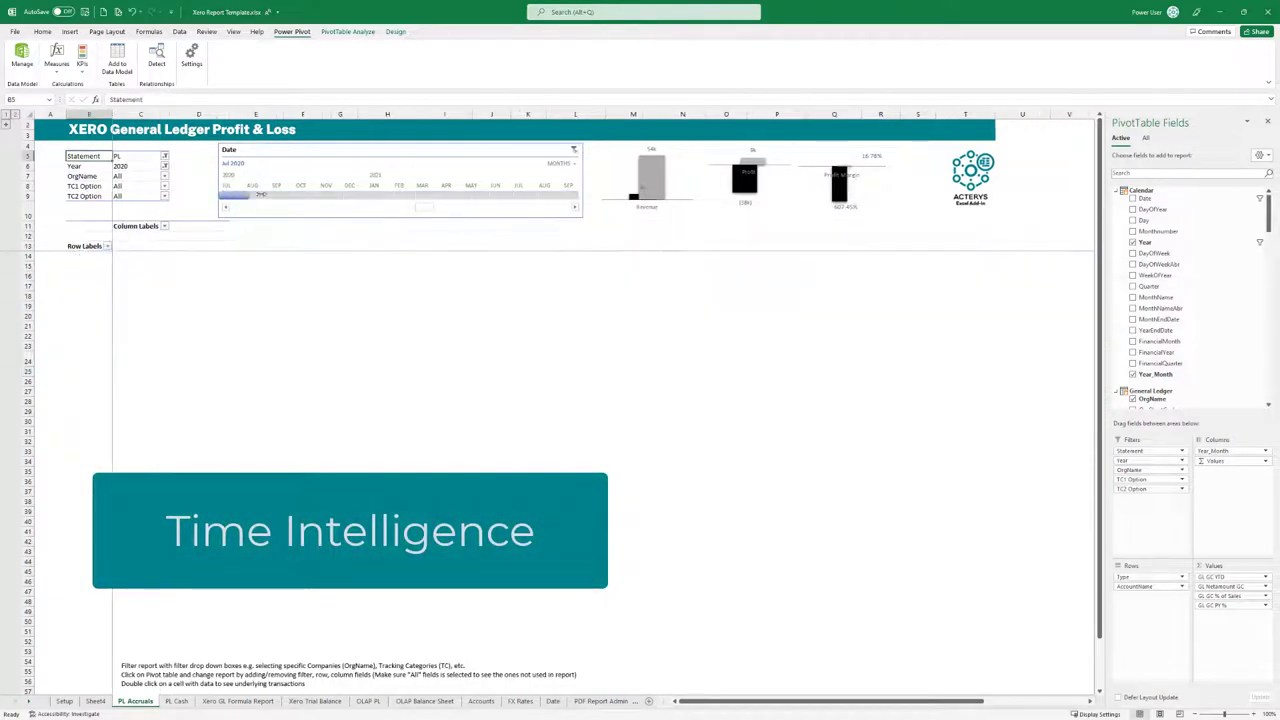
{"action": "left_click_drag", "start_coordinate": [418, 195], "coordinate": [418, 195]}
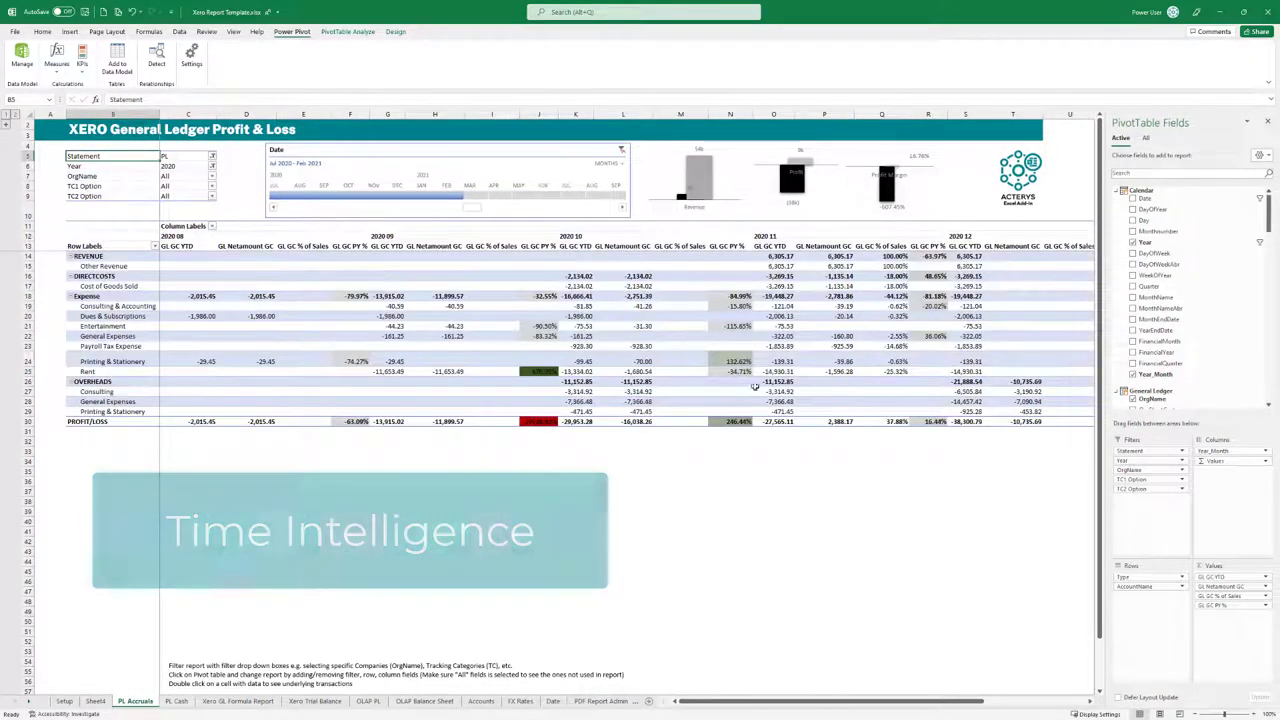
{"action": "left_click", "coordinate": [177, 701]}
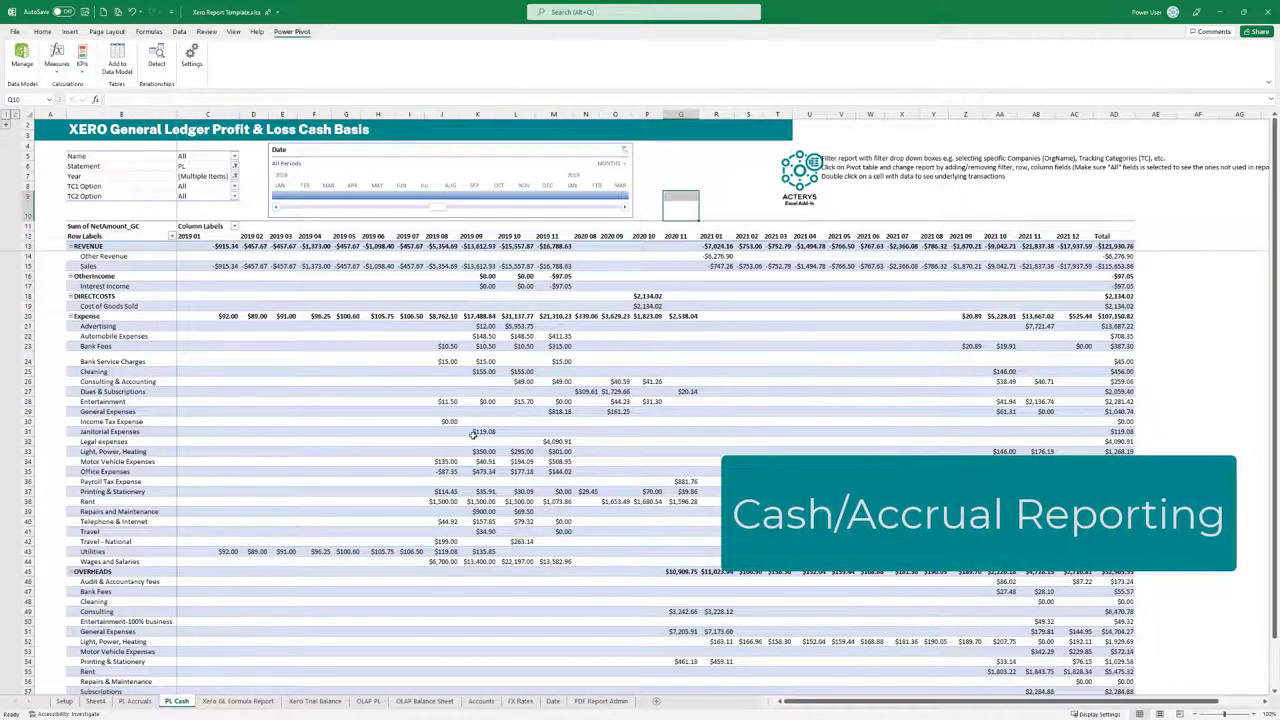
Insert a GM% row above Expense using =D22/D17 across D23:G23 as percentages, then open Trial Balance
{"action": "left_click", "coordinate": [237, 701]}
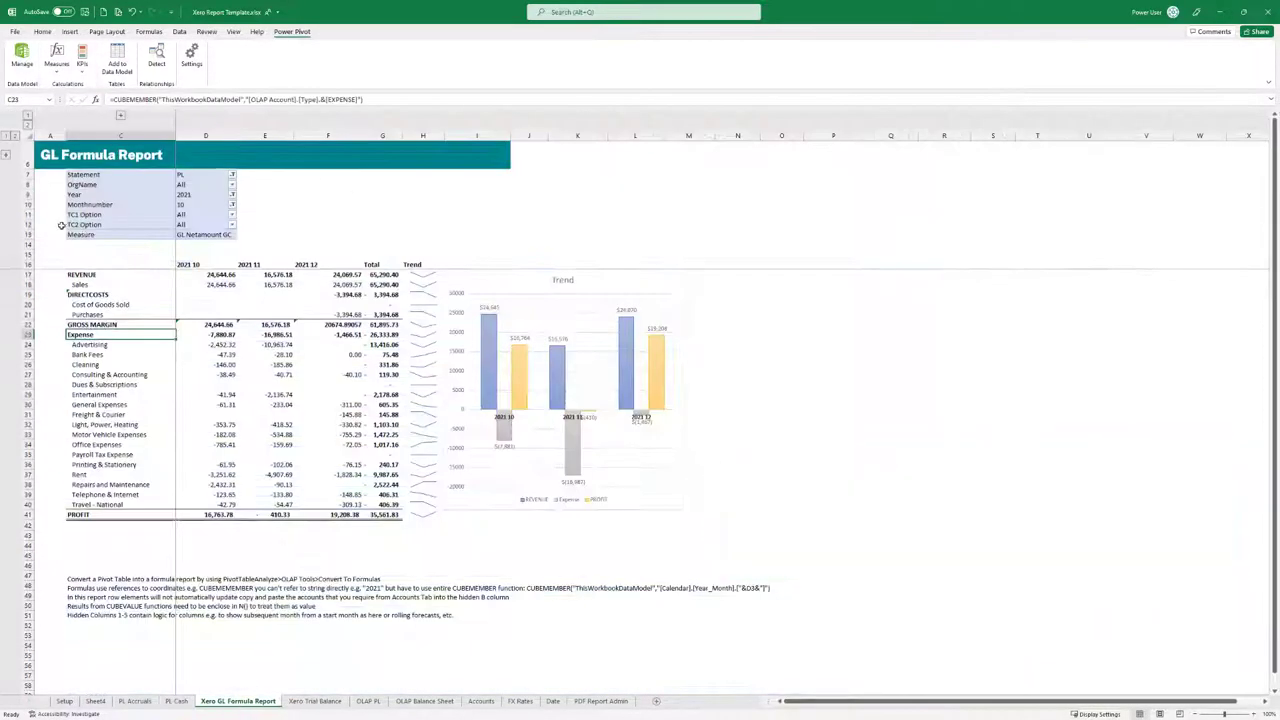
{"action": "left_click", "coordinate": [28, 335]}
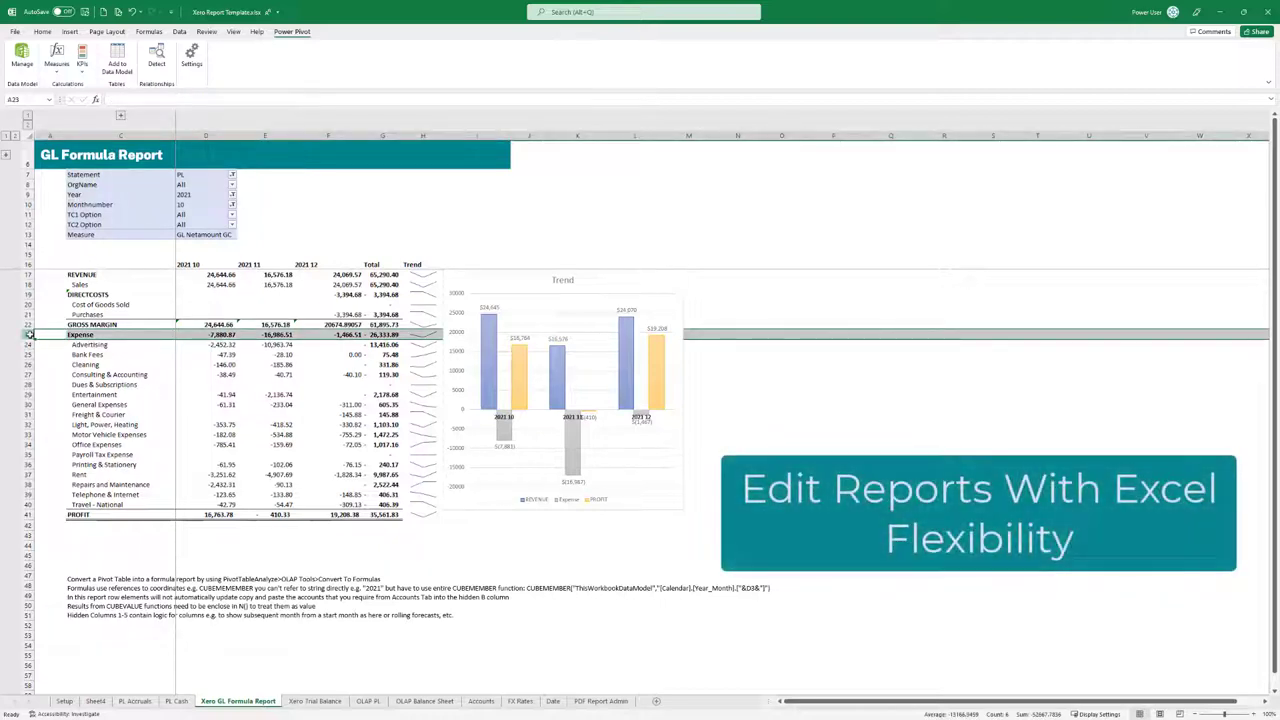
{"action": "key", "text": "ctrl+plus"}
{"action": "left_click", "coordinate": [106, 335]}
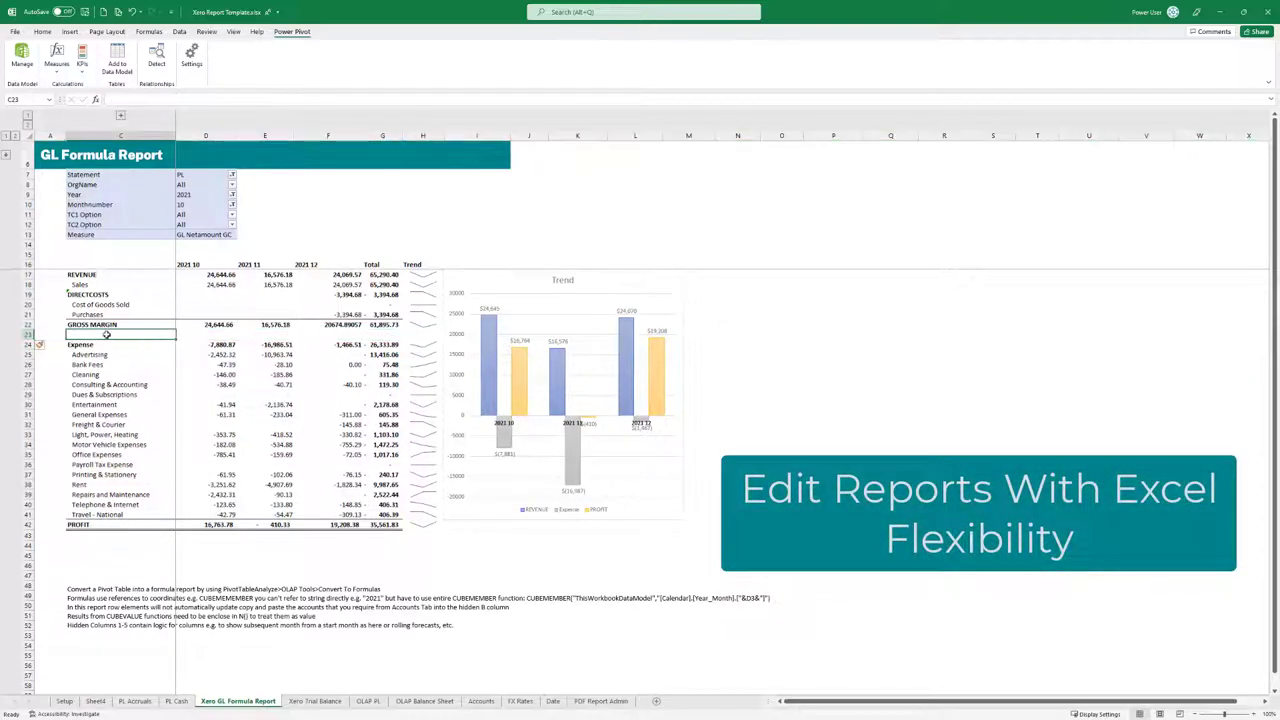
{"action": "type", "text": "GM%"}
{"action": "left_click", "coordinate": [220, 335]}
{"action": "type", "text": "="}
{"action": "left_click", "coordinate": [221, 328]}
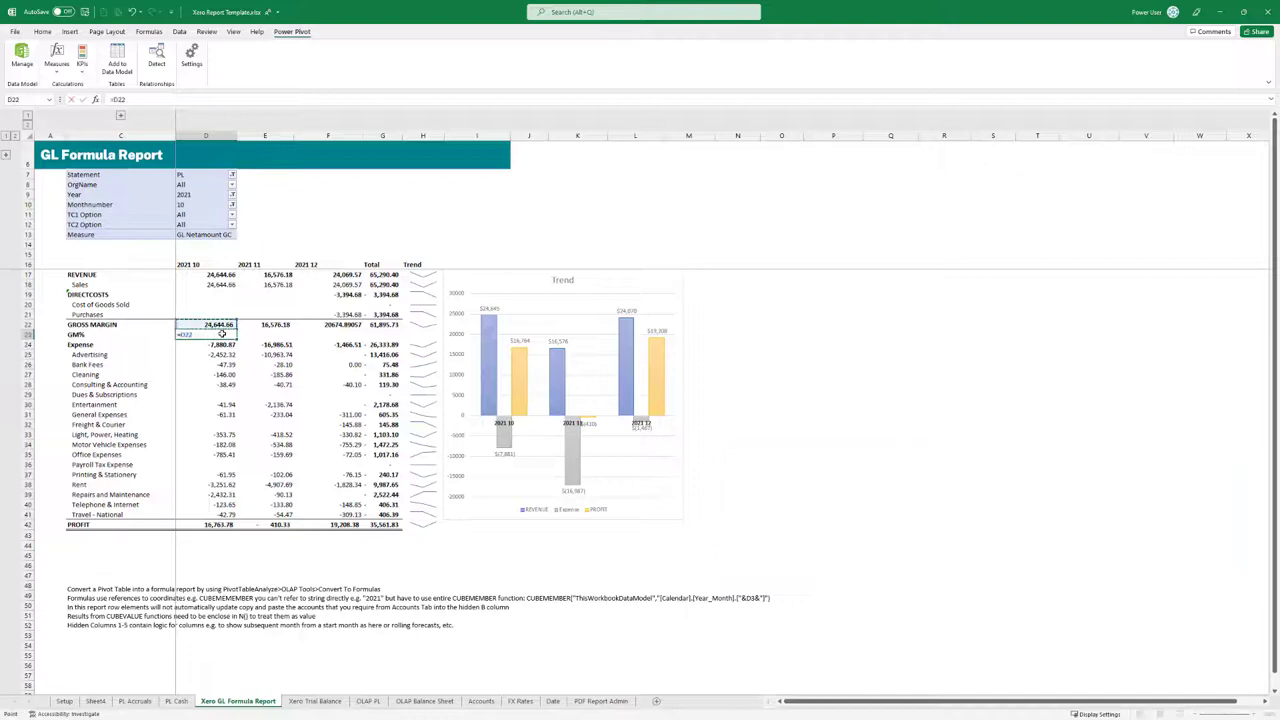
{"action": "type", "text": "/D17"}
{"action": "key", "text": "ctrl+Return"}
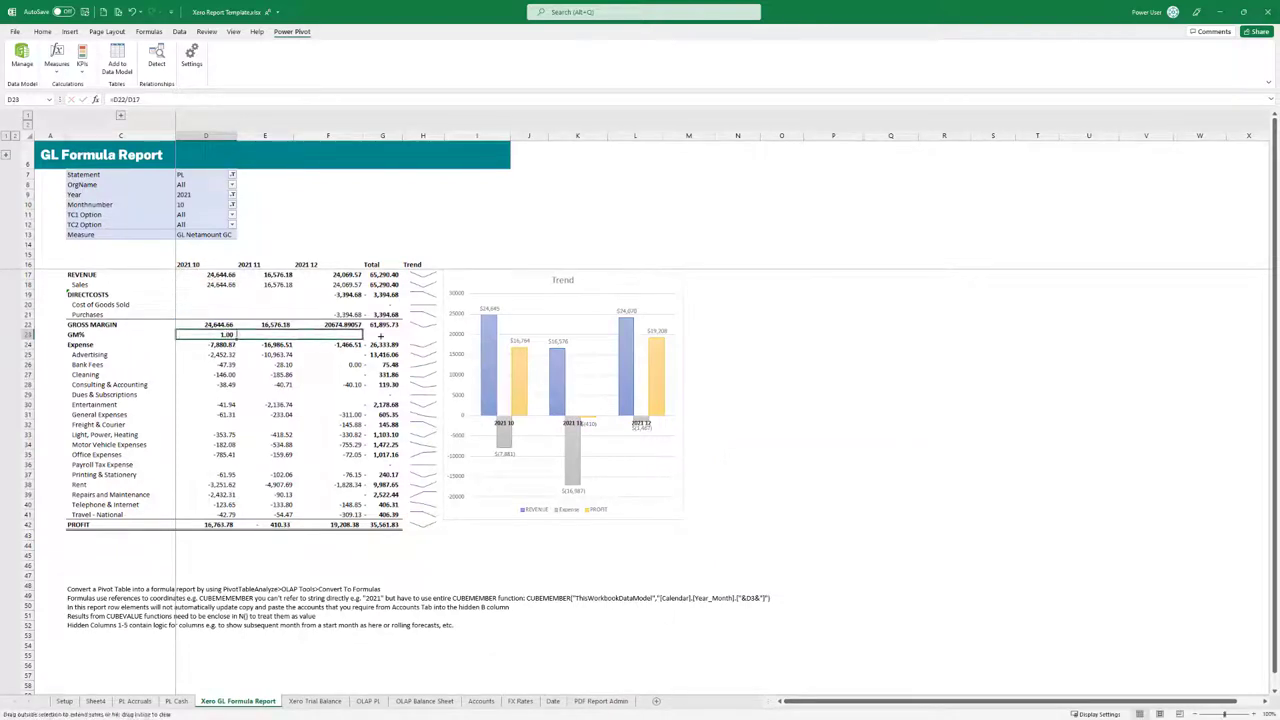
{"action": "left_click_drag", "start_coordinate": [236, 339], "coordinate": [380, 335]}
{"action": "key", "text": "ctrl+shift+5"}
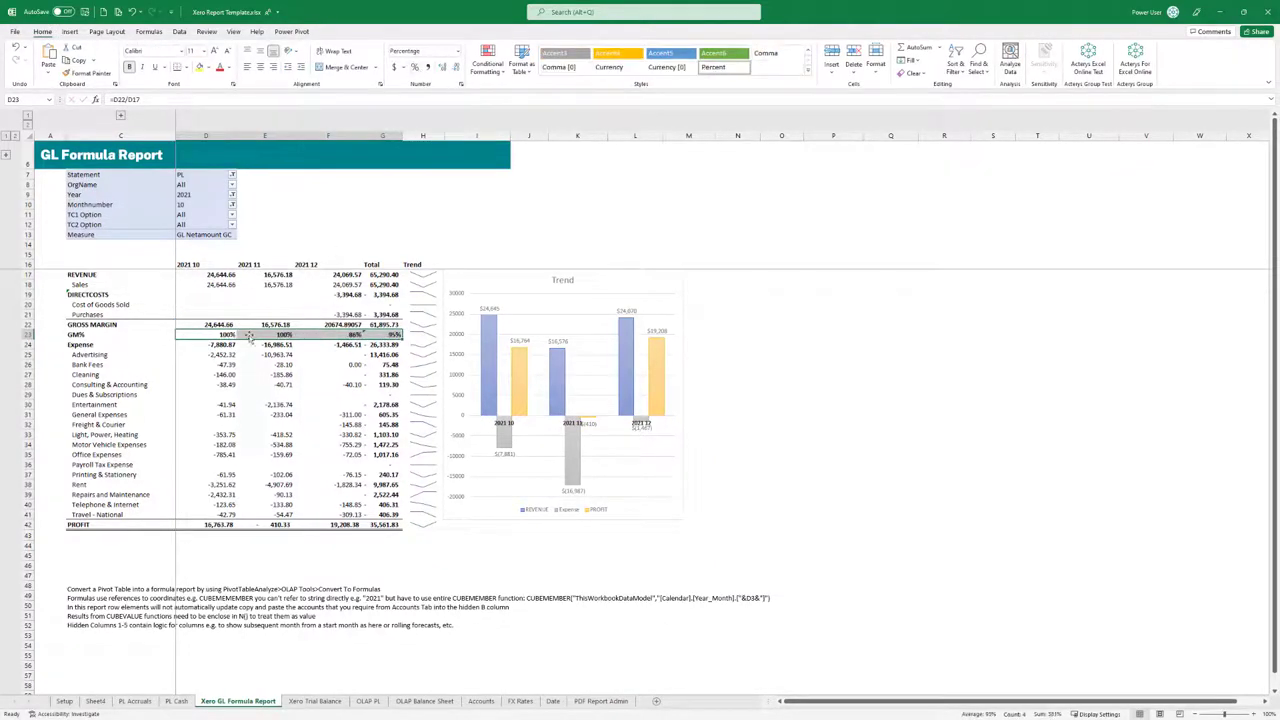
{"action": "left_click", "coordinate": [314, 701]}
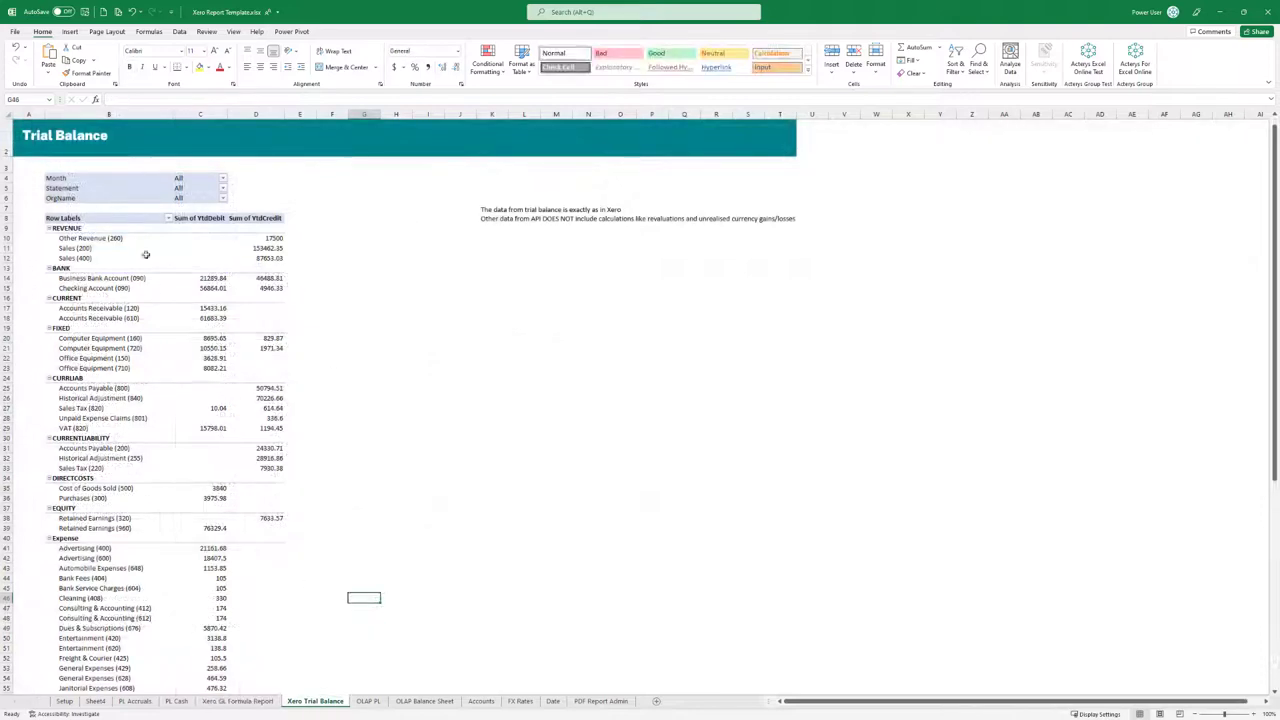
Write back $4,000 for the 2021 01 Revenue budget in OLAP PL via Acterys and view changes
{"action": "left_click", "coordinate": [368, 701]}
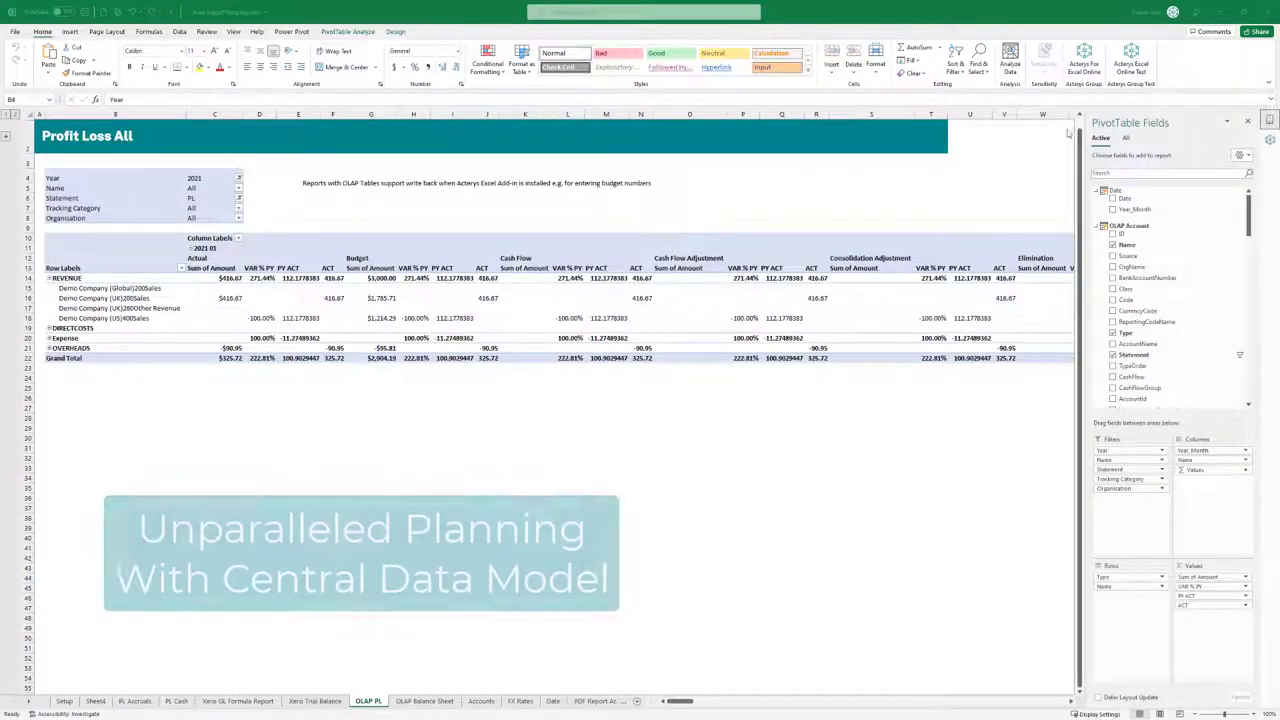
{"action": "left_click", "coordinate": [1086, 64]}
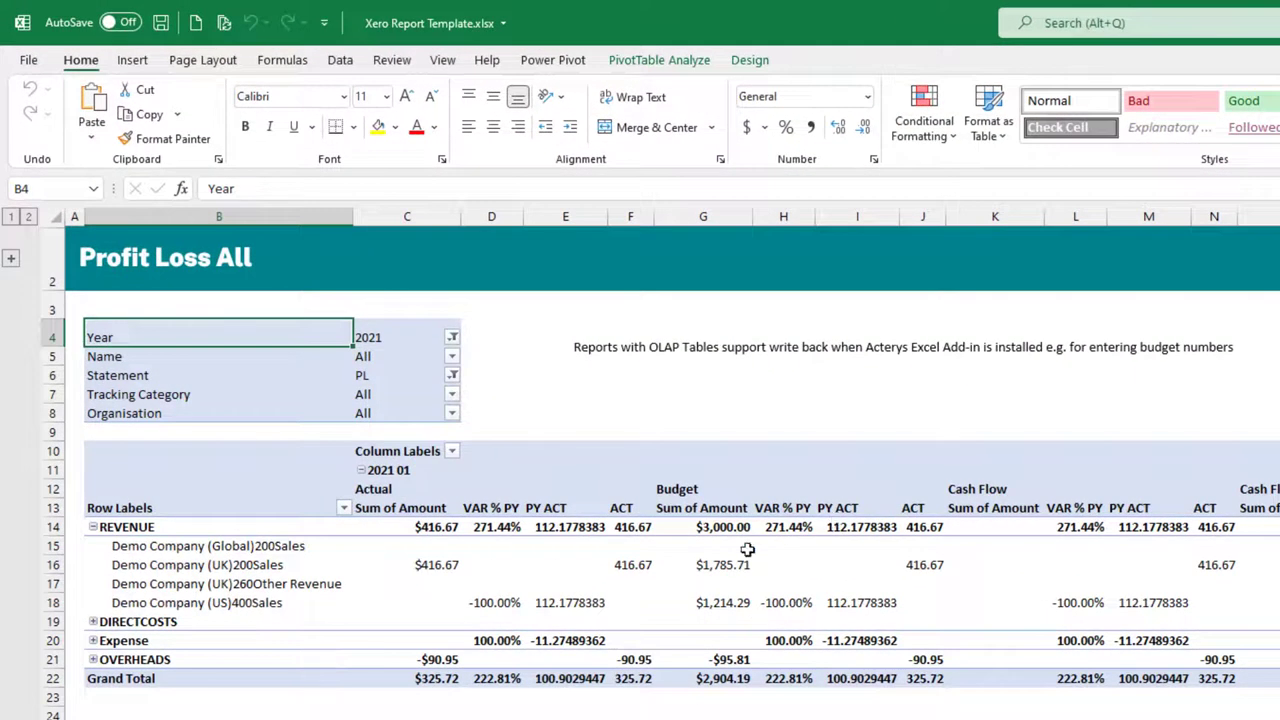
{"action": "left_click", "coordinate": [737, 527]}
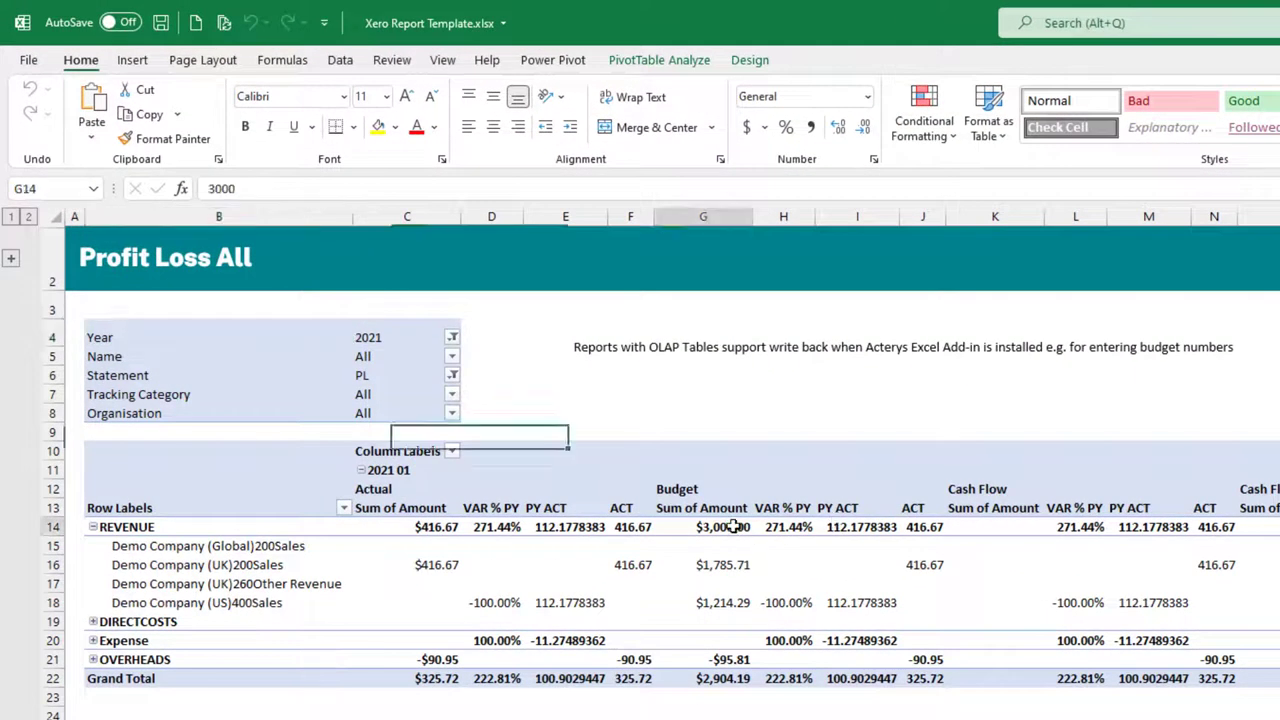
{"action": "type", "text": "40"}
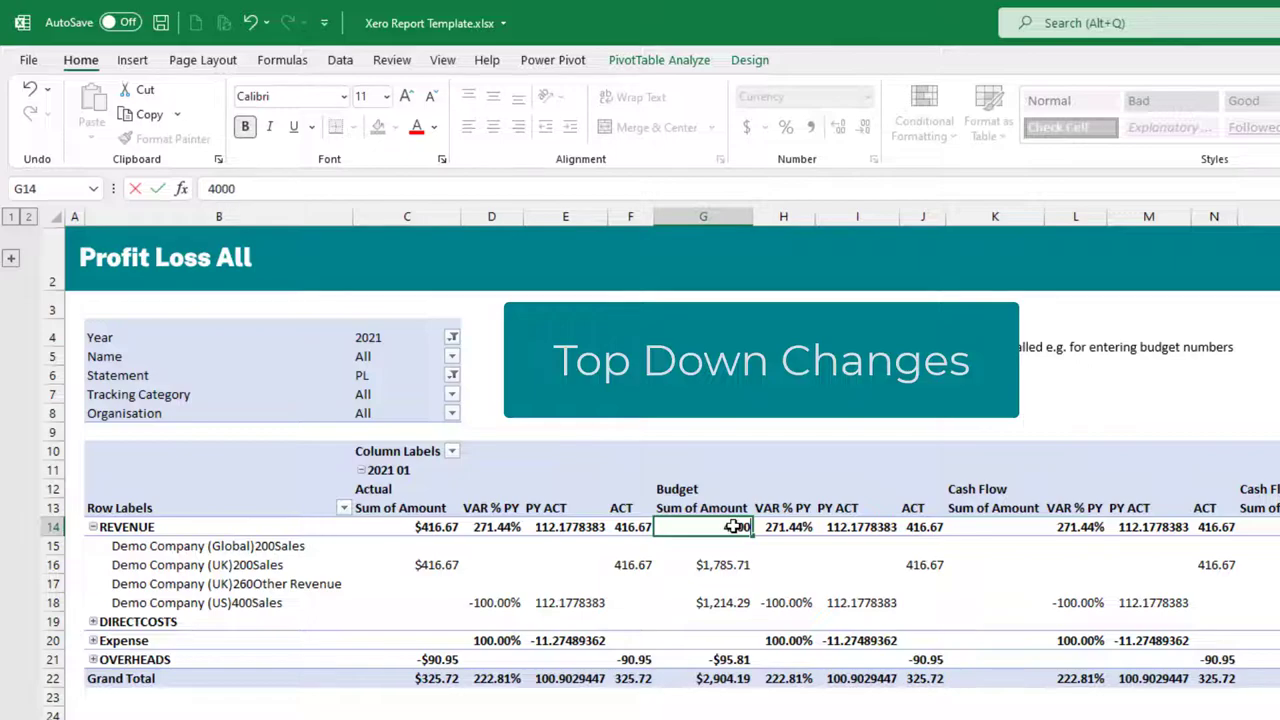
{"action": "key", "text": "Return"}
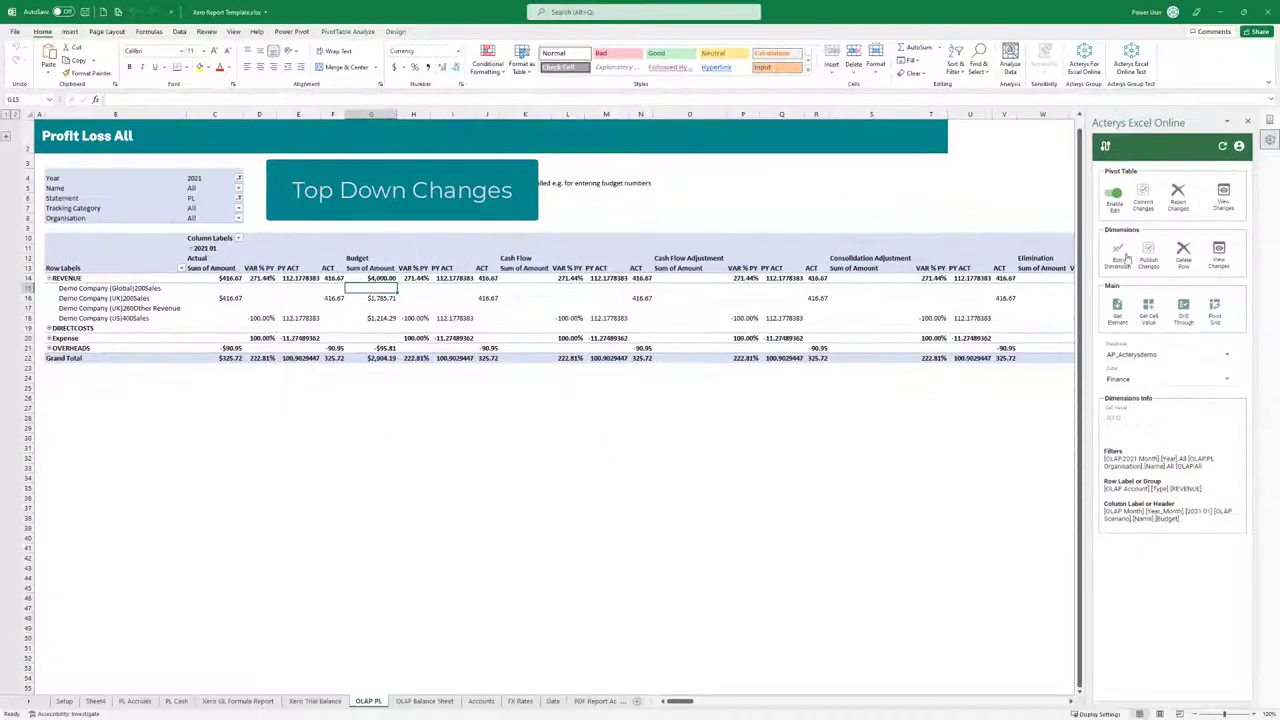
{"action": "left_click", "coordinate": [1222, 203]}
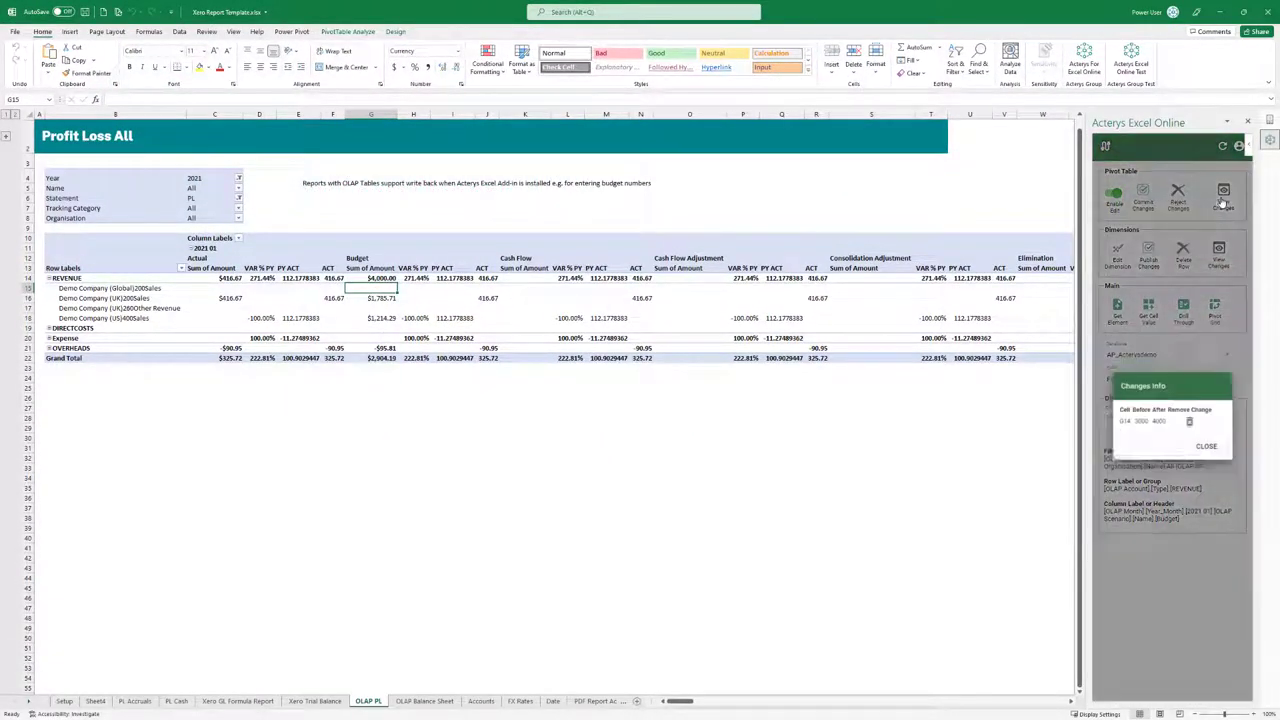